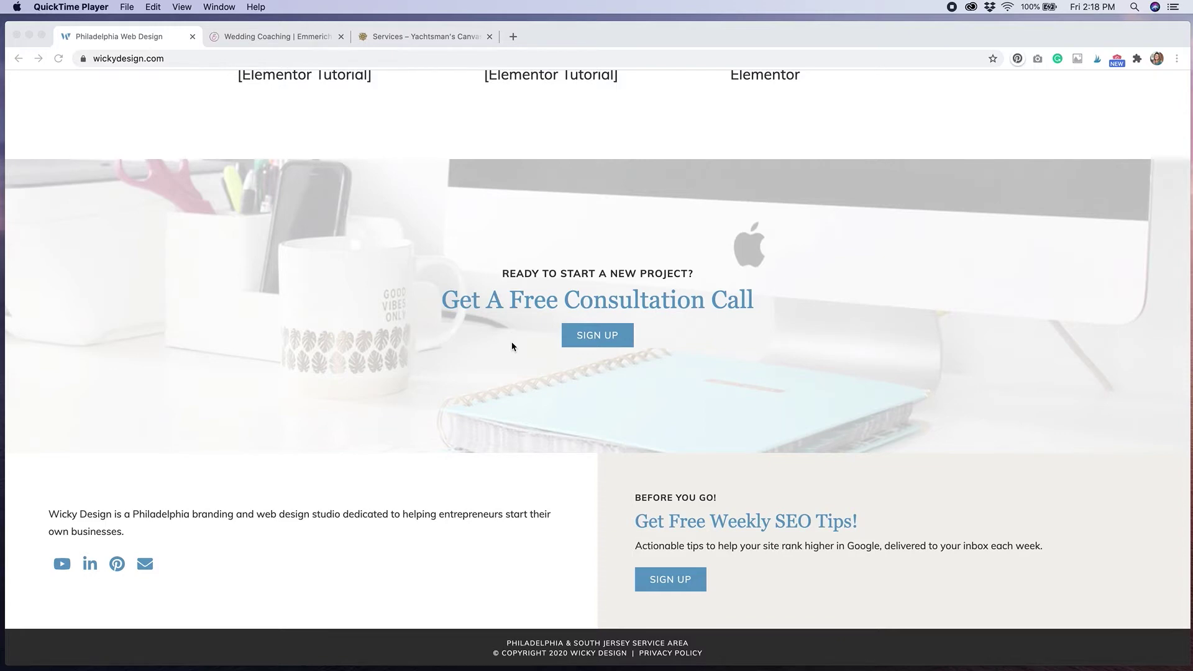
- Bring Chrome forward and open the Emmerich Events homepage from the Wedding Coaching tab
left_click(294, 31)
left_click(295, 35)
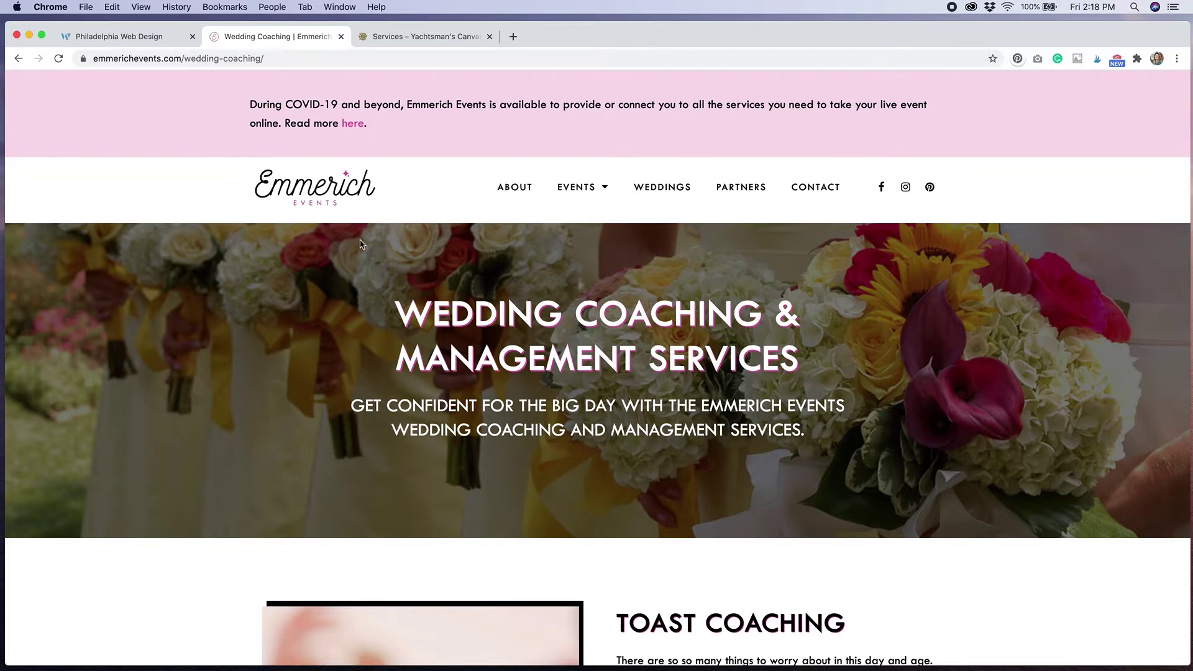
left_click(320, 194)
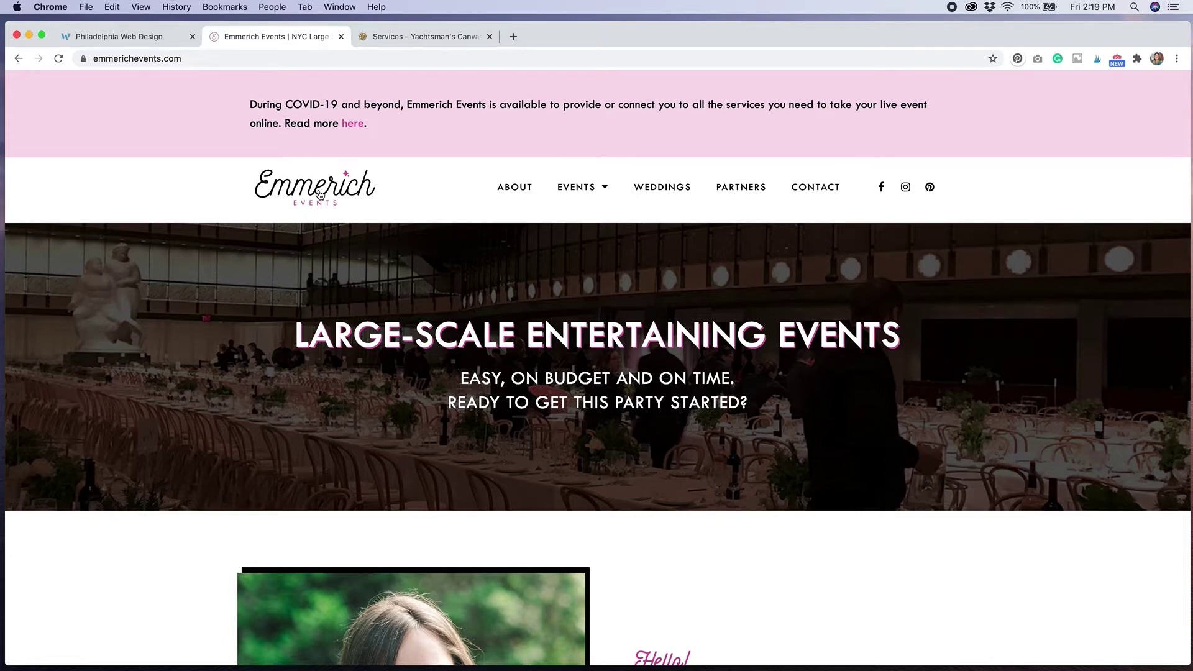
- View the Yachtsman's Canvas Services page and scroll through its sky-and-sea and boat-wheel images
left_click(431, 37)
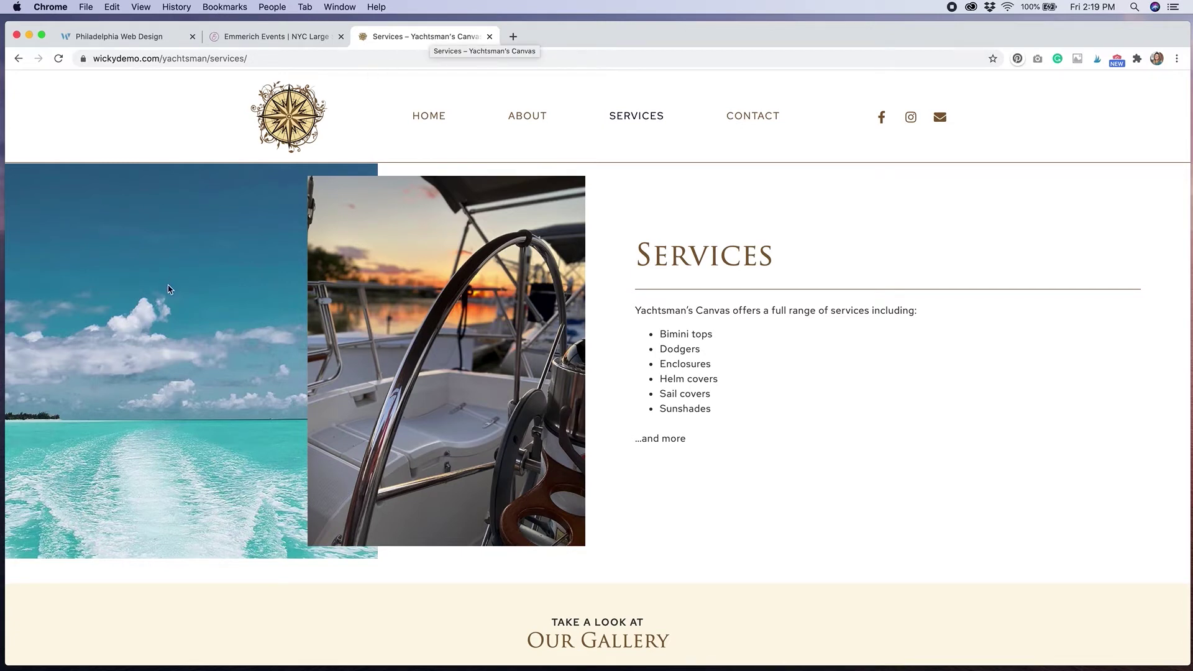
scroll(168, 289, "up", 2)
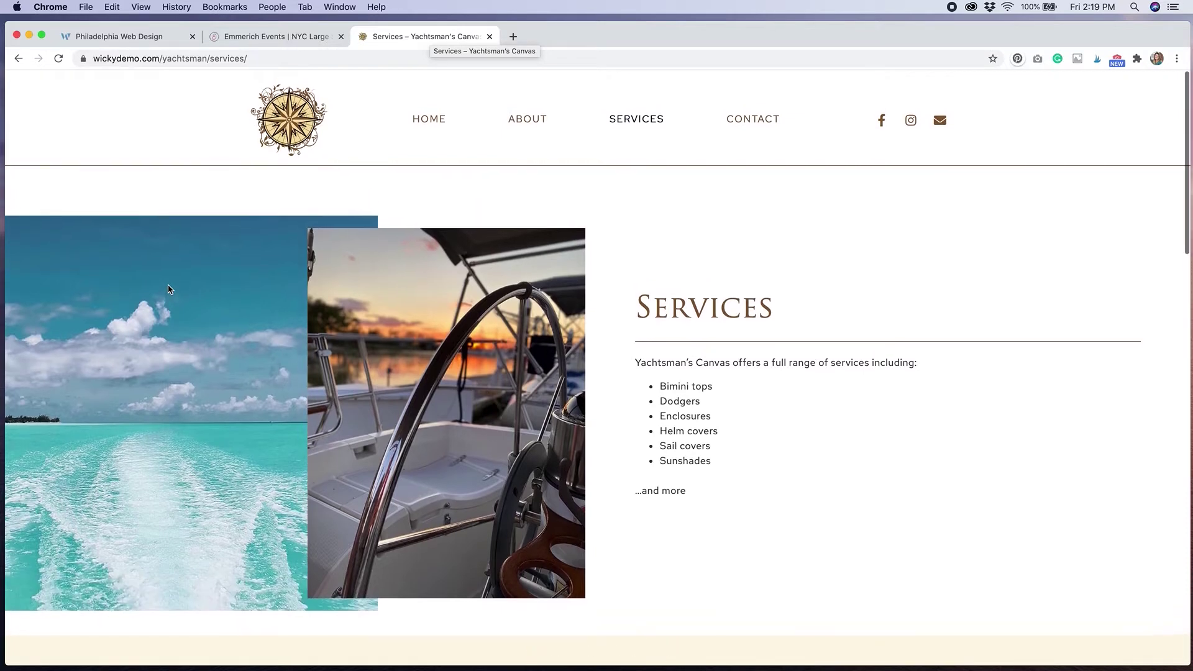
scroll(168, 289, "down", 4)
scroll(168, 289, "down", 2)
scroll(168, 289, "up", 4)
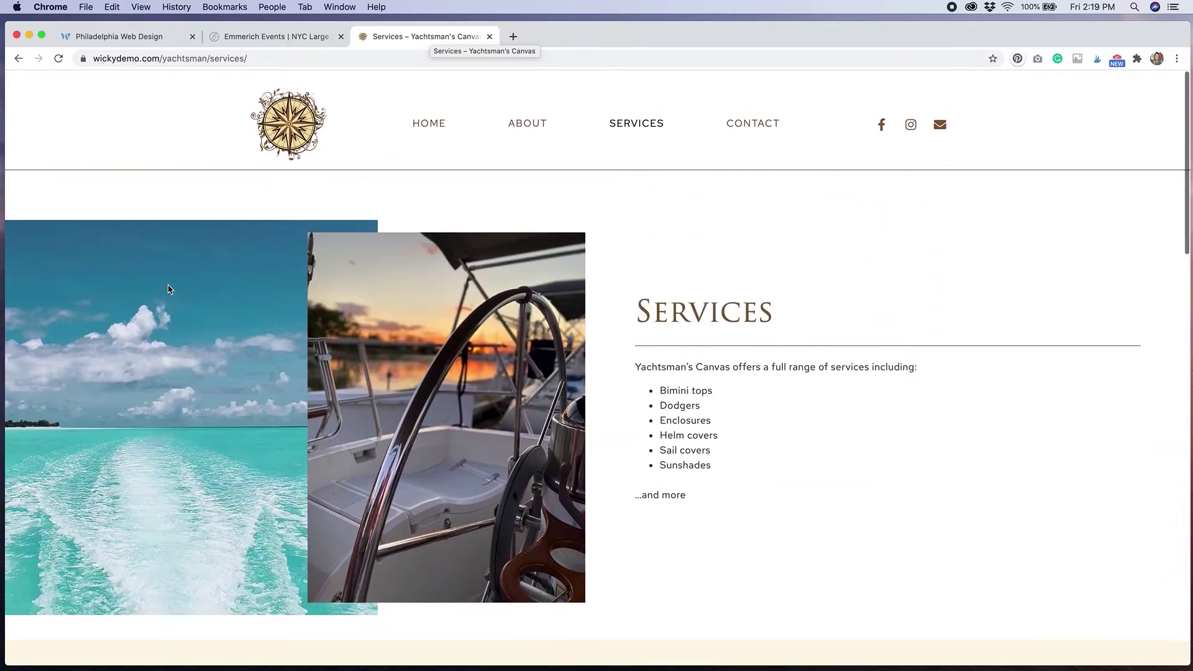
scroll(168, 289, "down", 3)
scroll(168, 289, "down", 1)
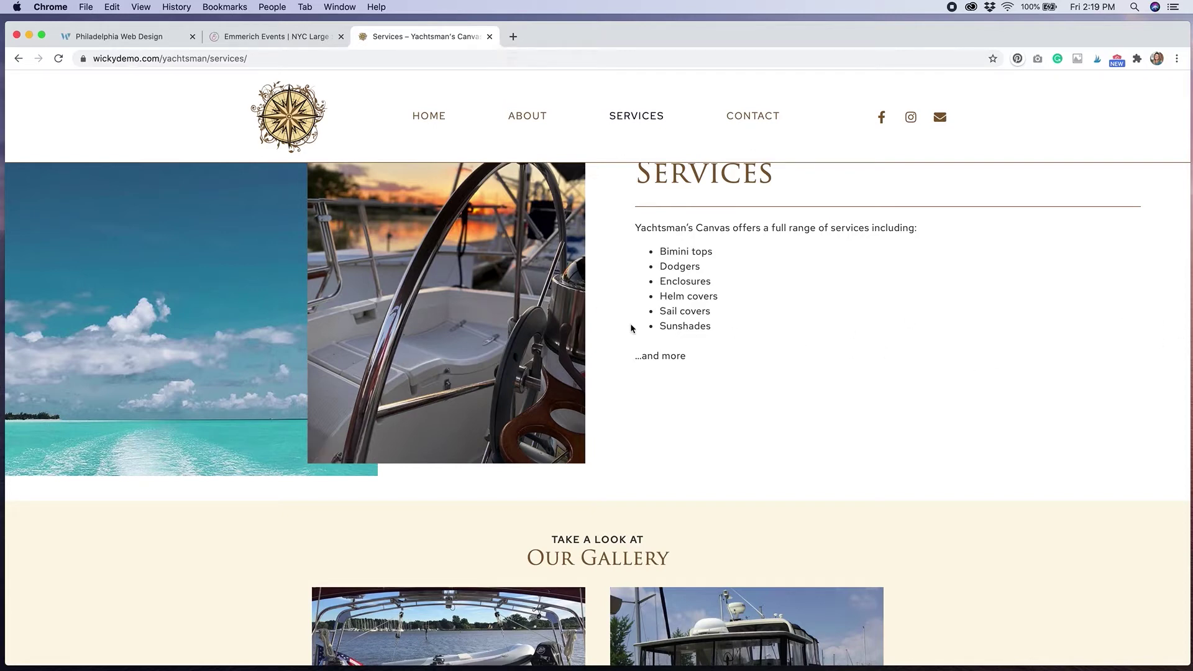
mouse_move(345, 380)
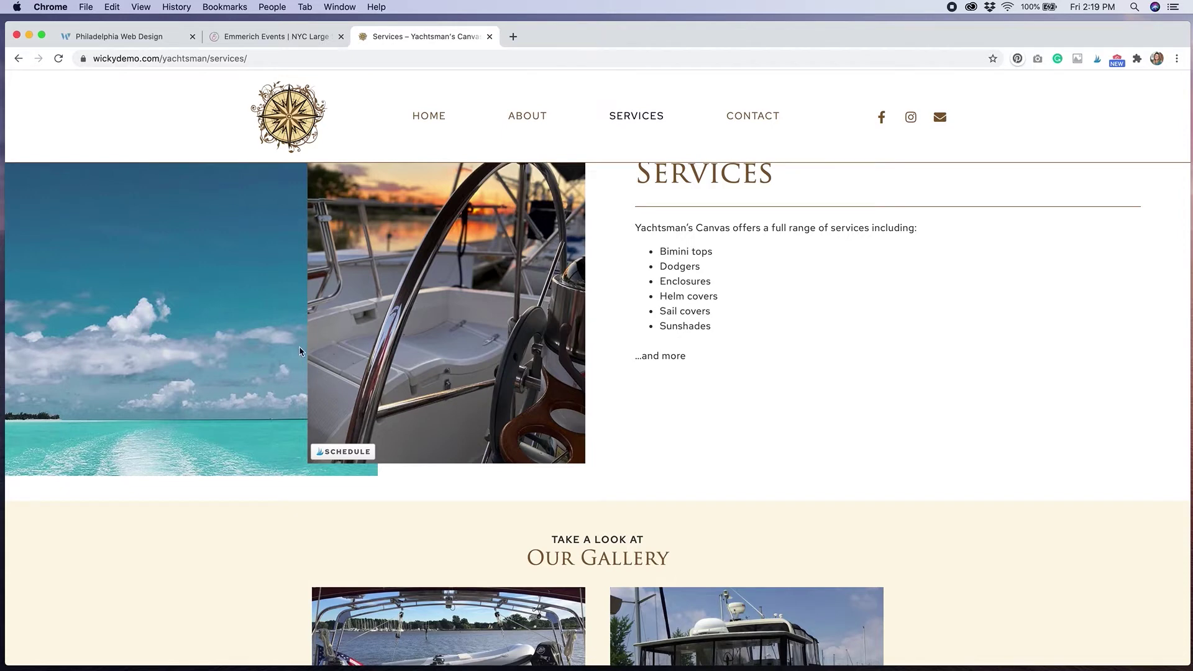
scroll(208, 360, "up", 3)
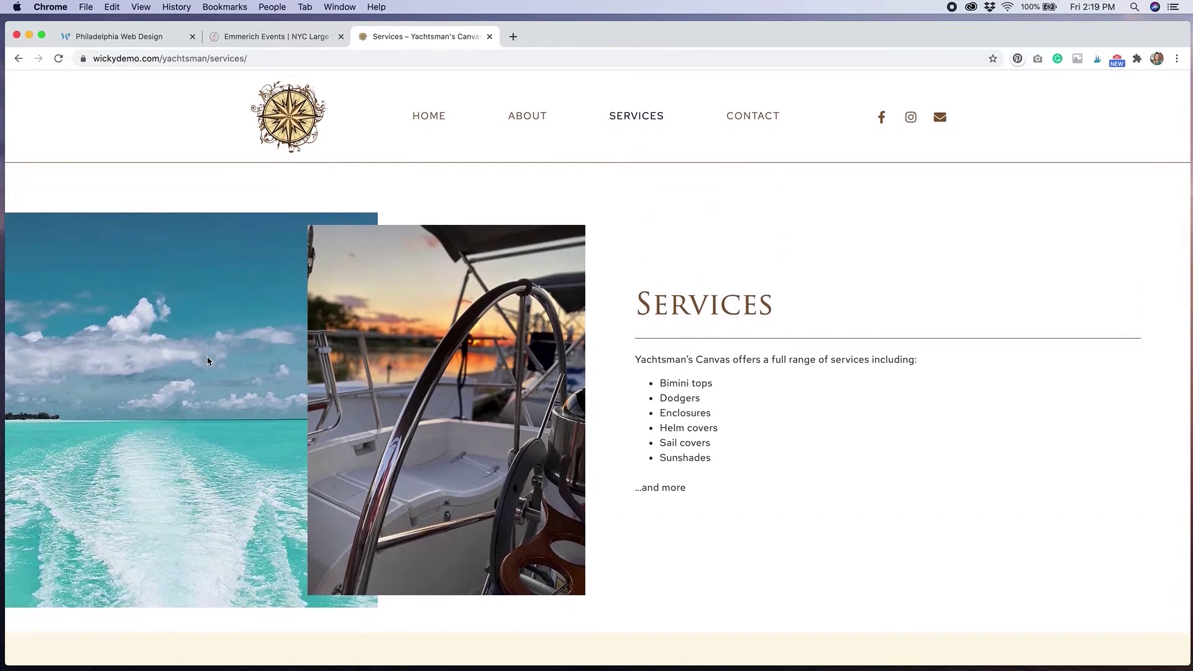
scroll(208, 360, "down", 2)
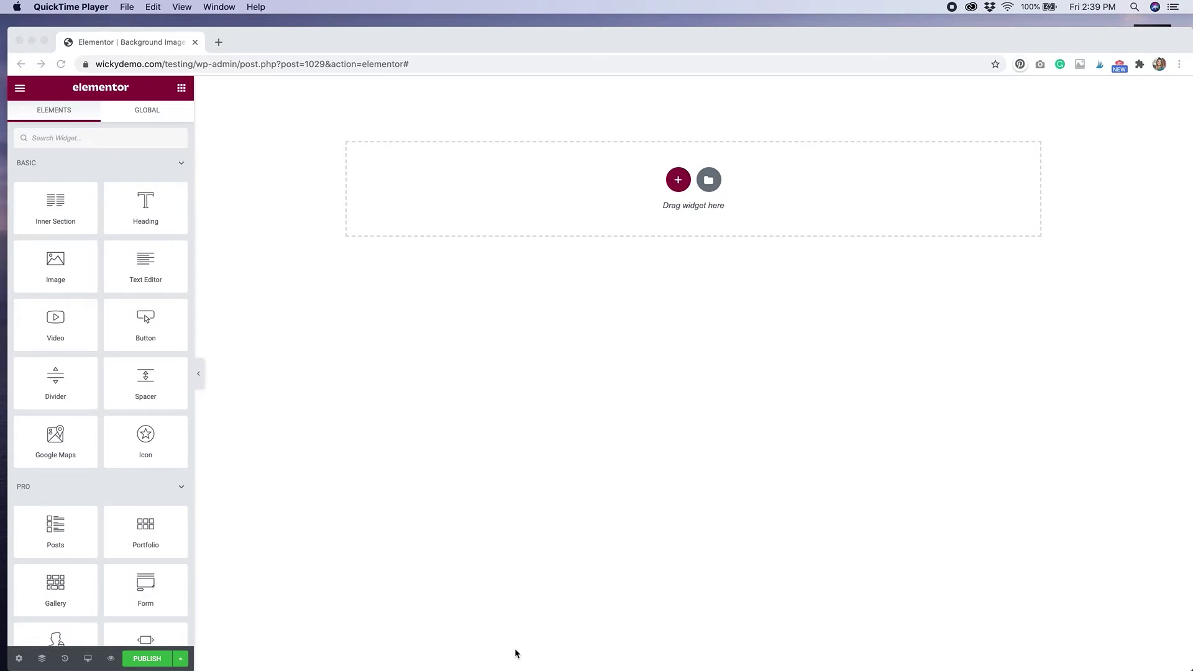
- Add a new single-column section to the page
left_click(679, 180)
left_click(679, 180)
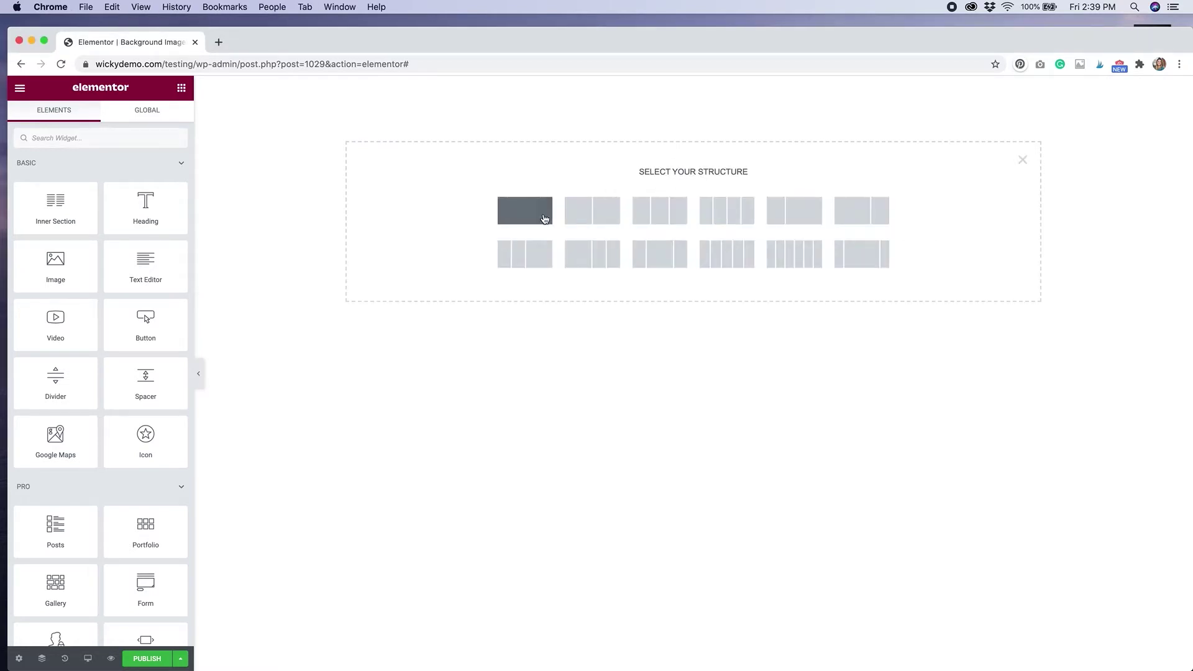
left_click(518, 223)
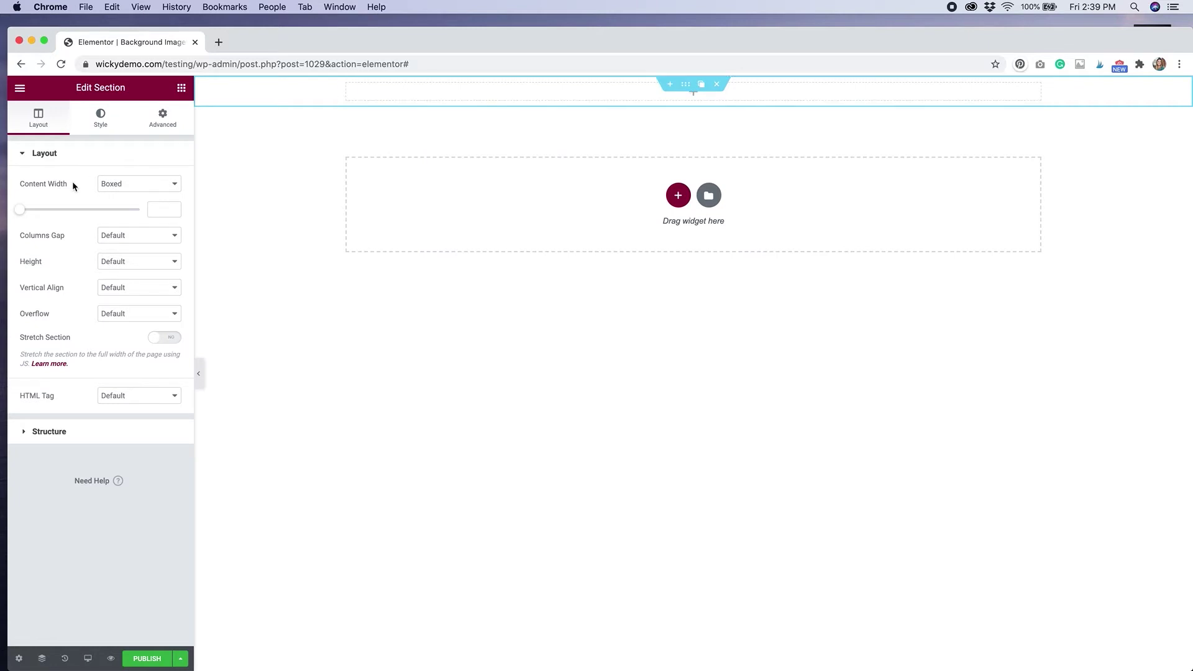
- Give the section a Classic background using the pink cloudy sky.jpg image
left_click(101, 117)
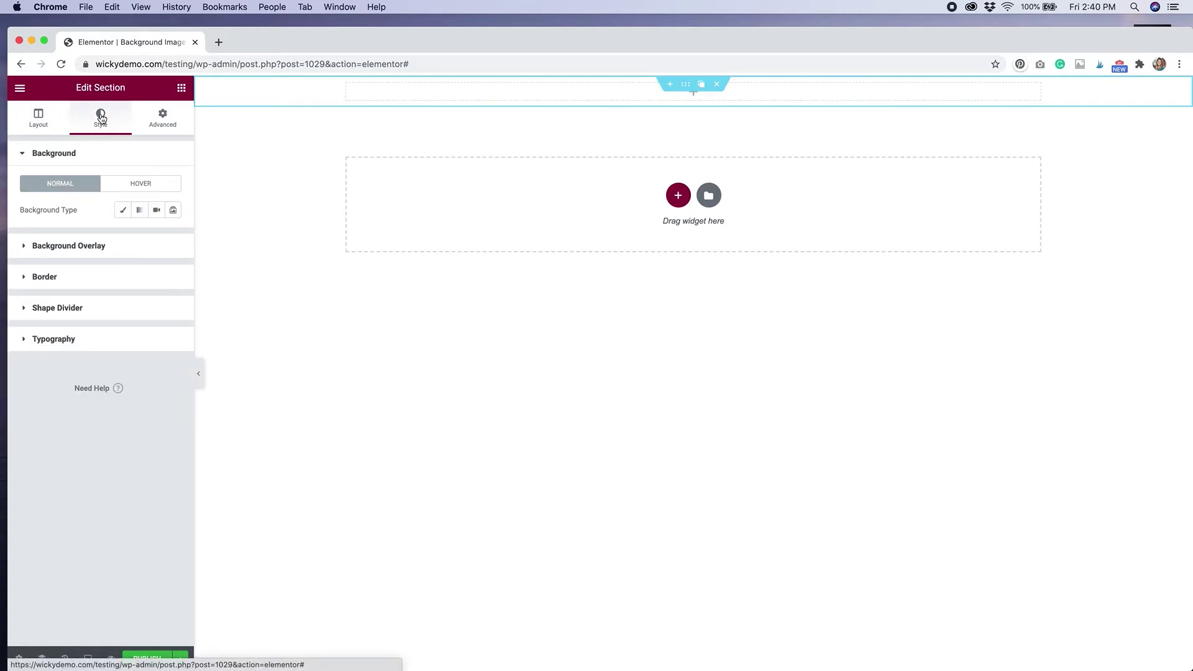
left_click(123, 210)
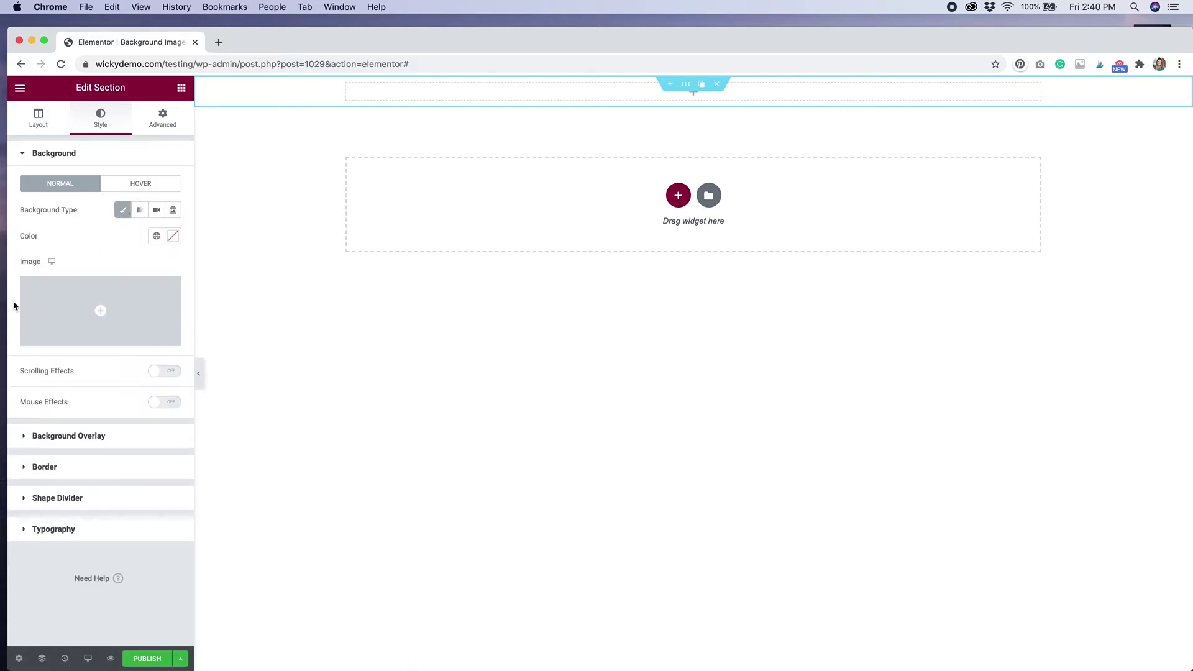
left_click(69, 304)
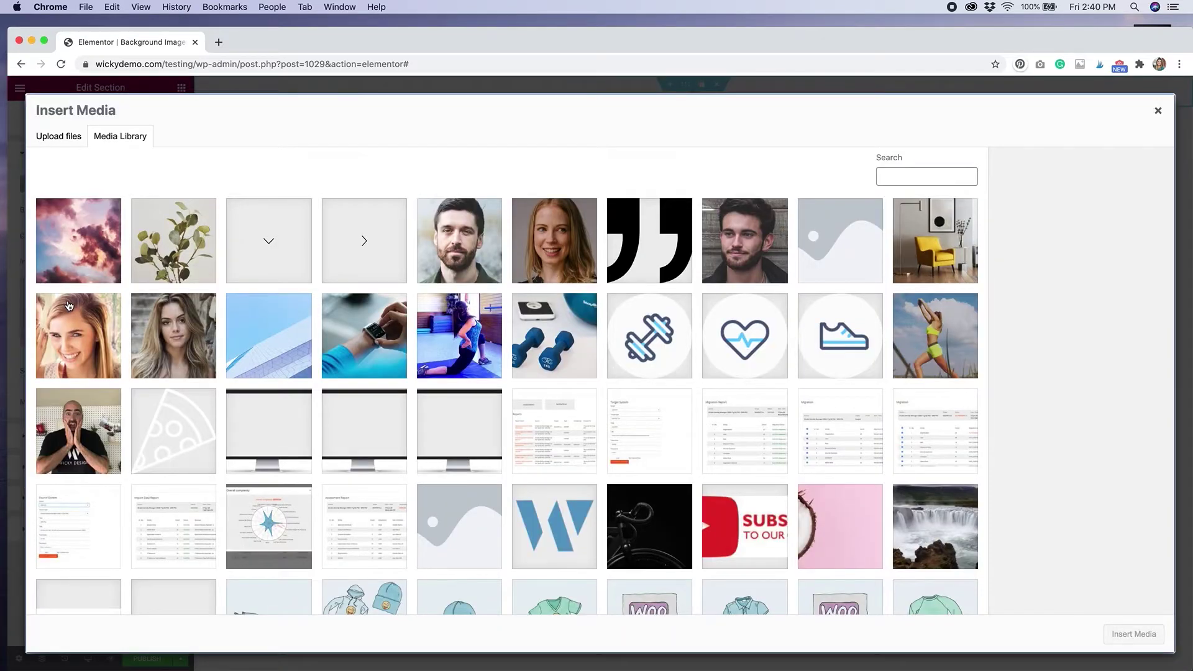
left_click(73, 239)
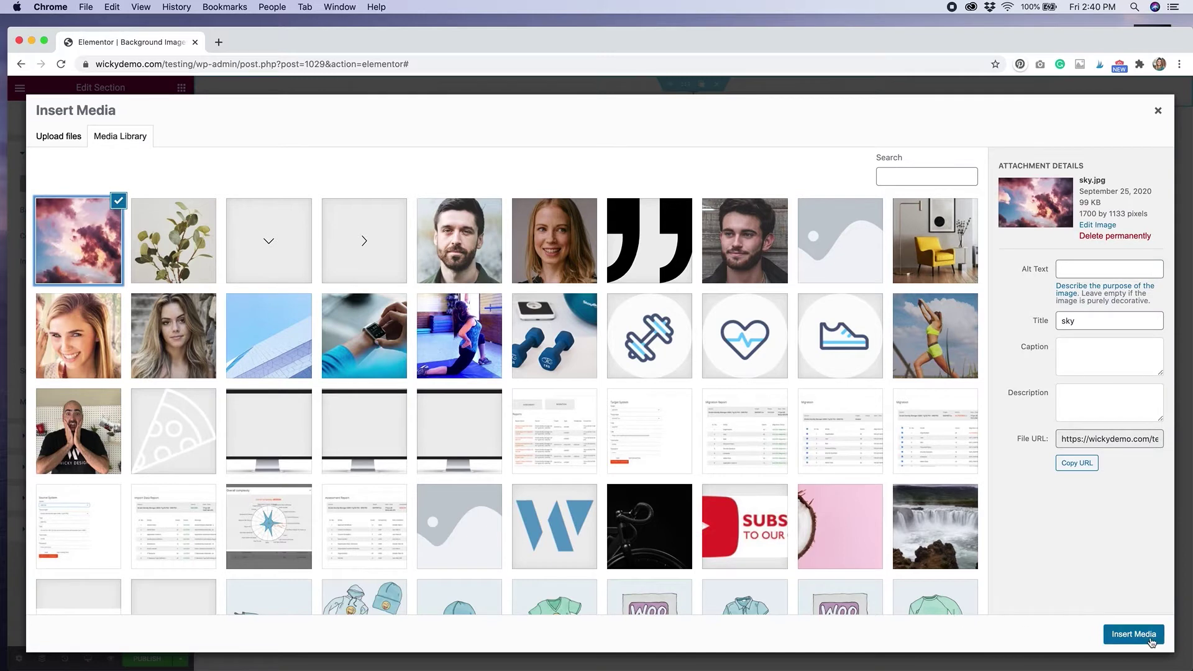
left_click(1150, 639)
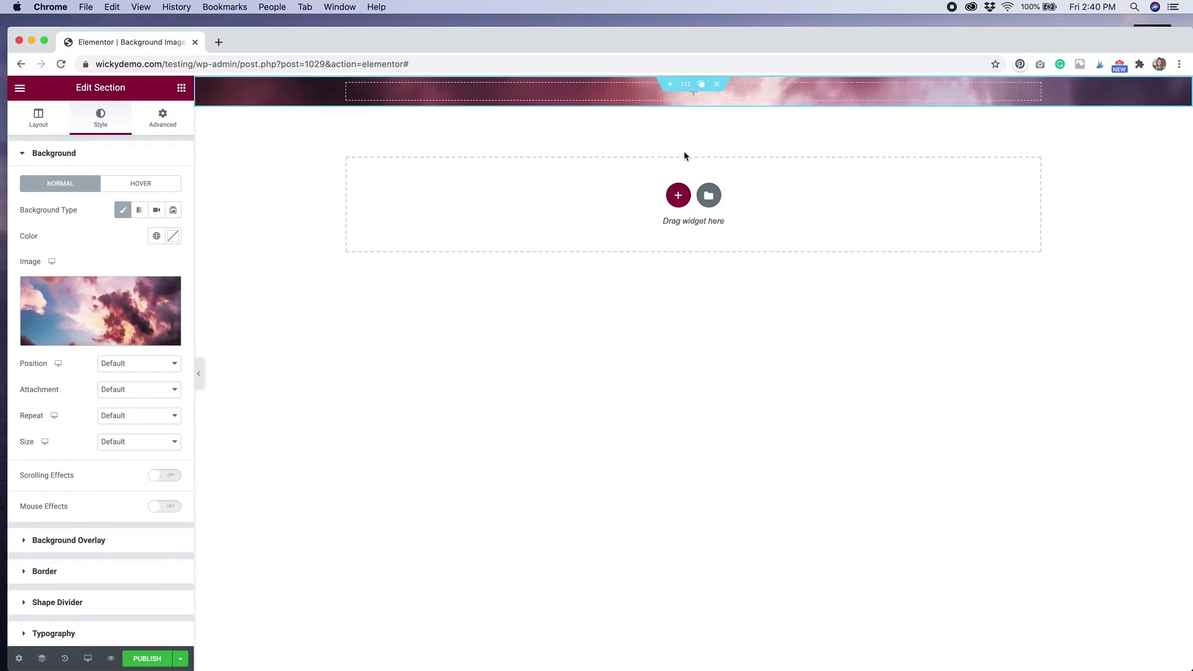
- Change the section height from Fit To Screen to Min Height at 497 px
left_click(34, 127)
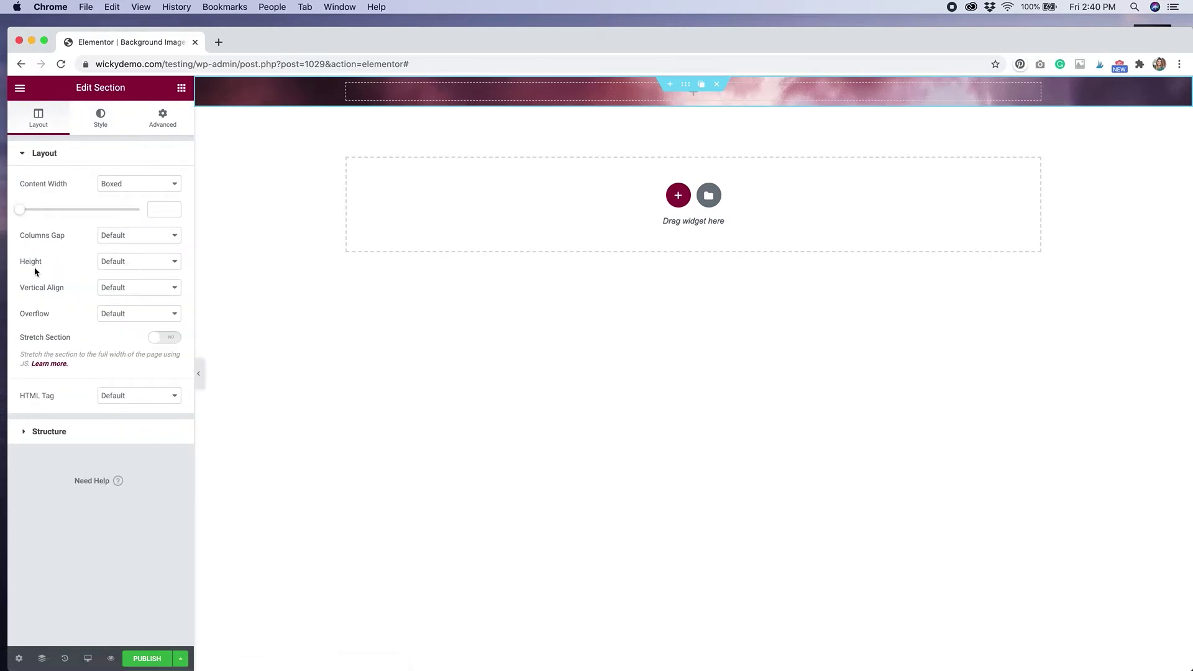
left_click(156, 267)
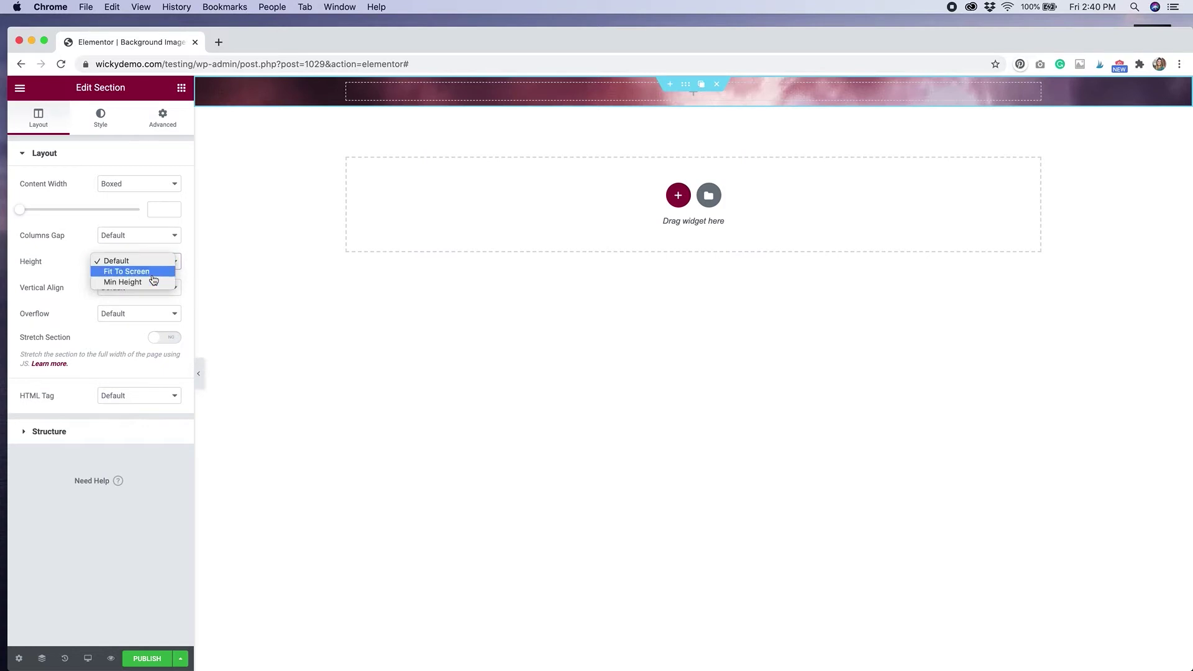
left_click(155, 271)
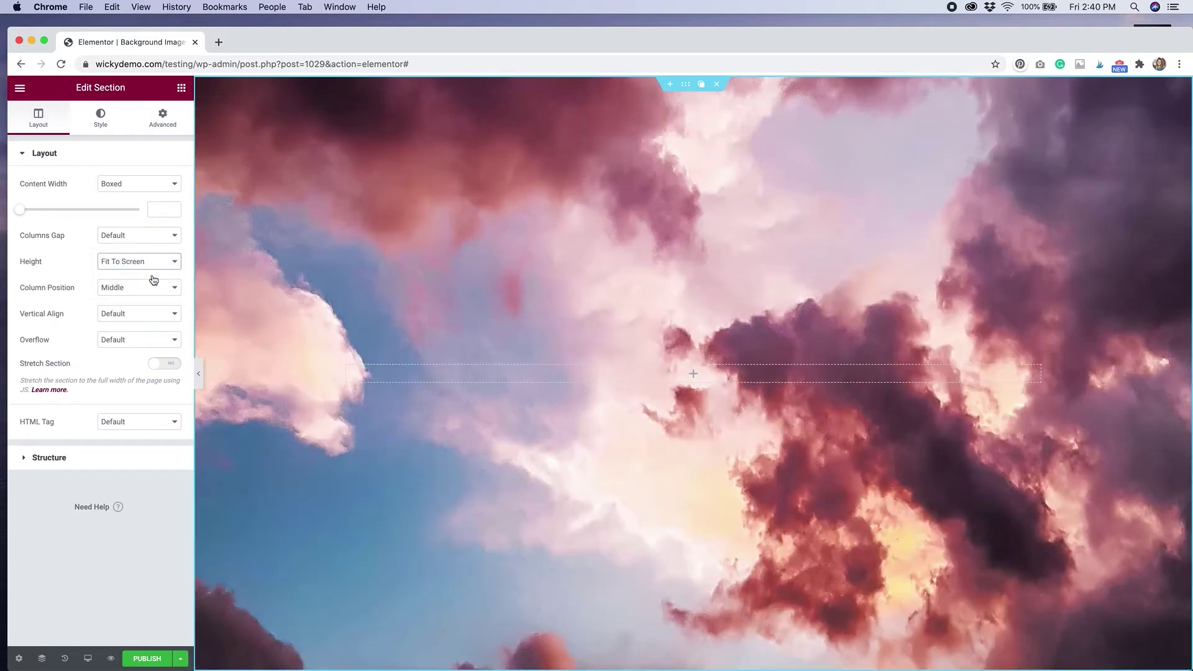
left_click(153, 266)
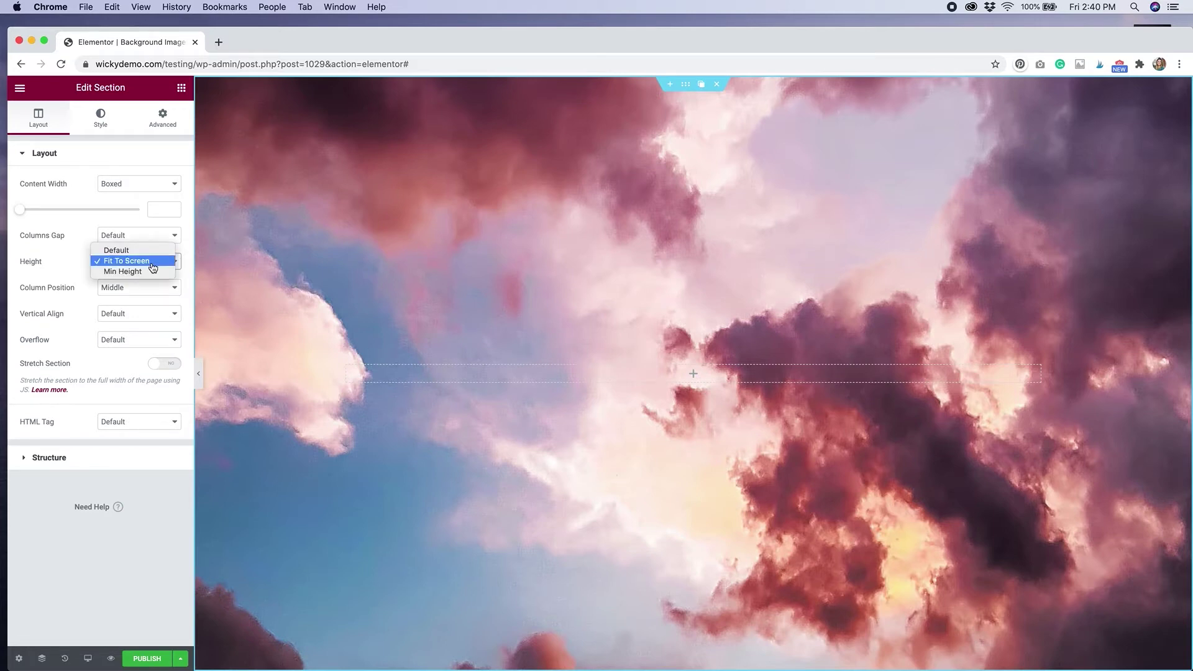
left_click(151, 272)
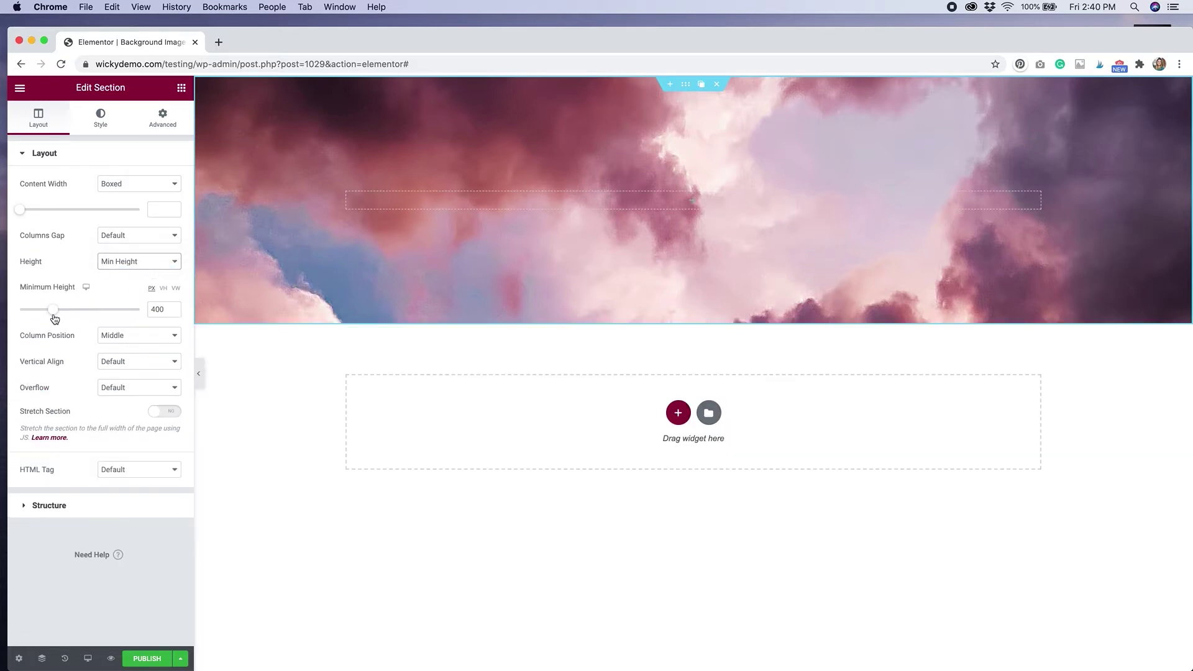
mouse_move(53, 310)
left_mouse_down()
mouse_move(80, 312)
mouse_move(64, 314)
left_mouse_up()
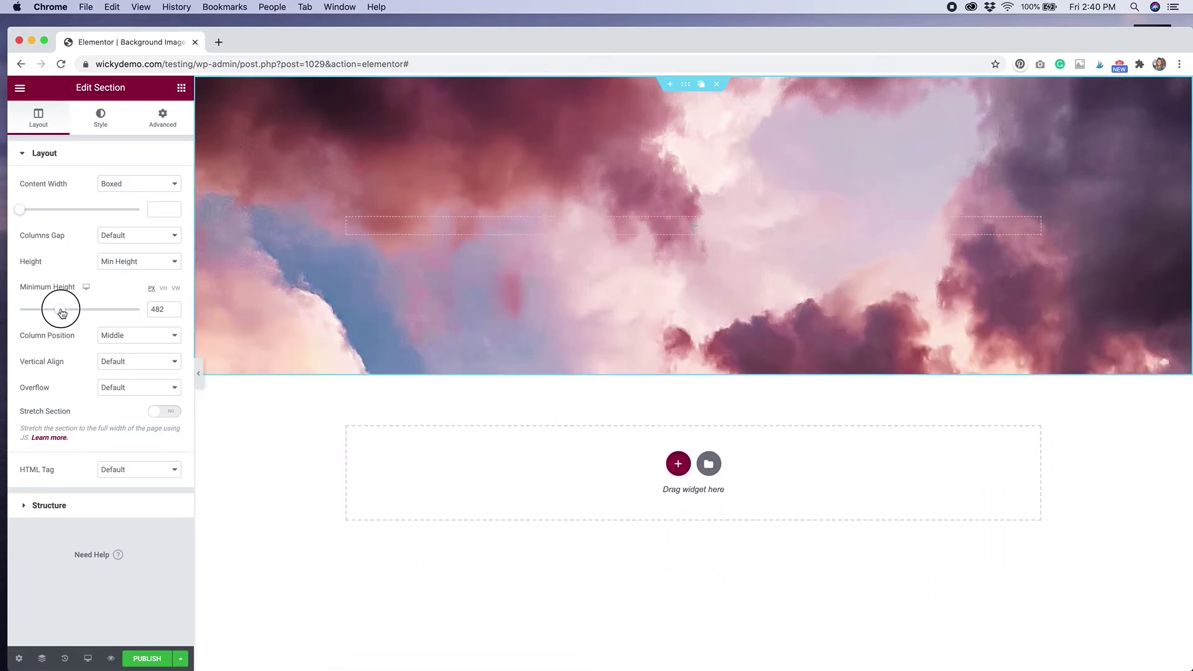
left_click_drag(62, 312, 64, 314)
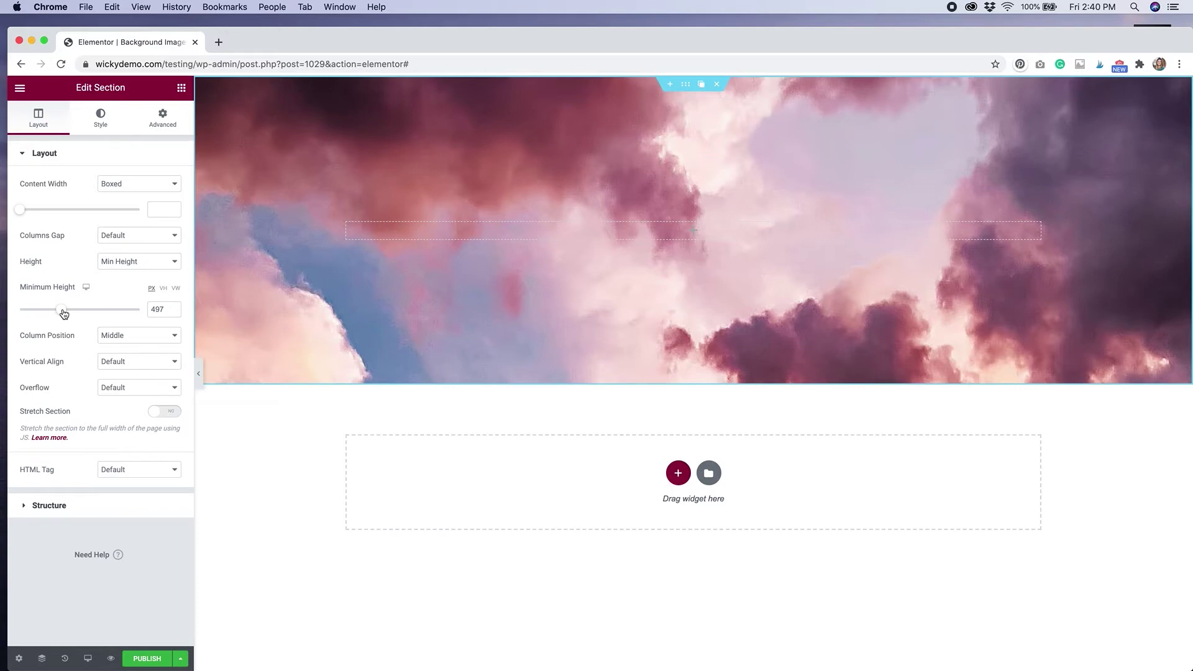
- Try Center Center, Center Left, Center Right and Top Left as the background image position
left_click(105, 127)
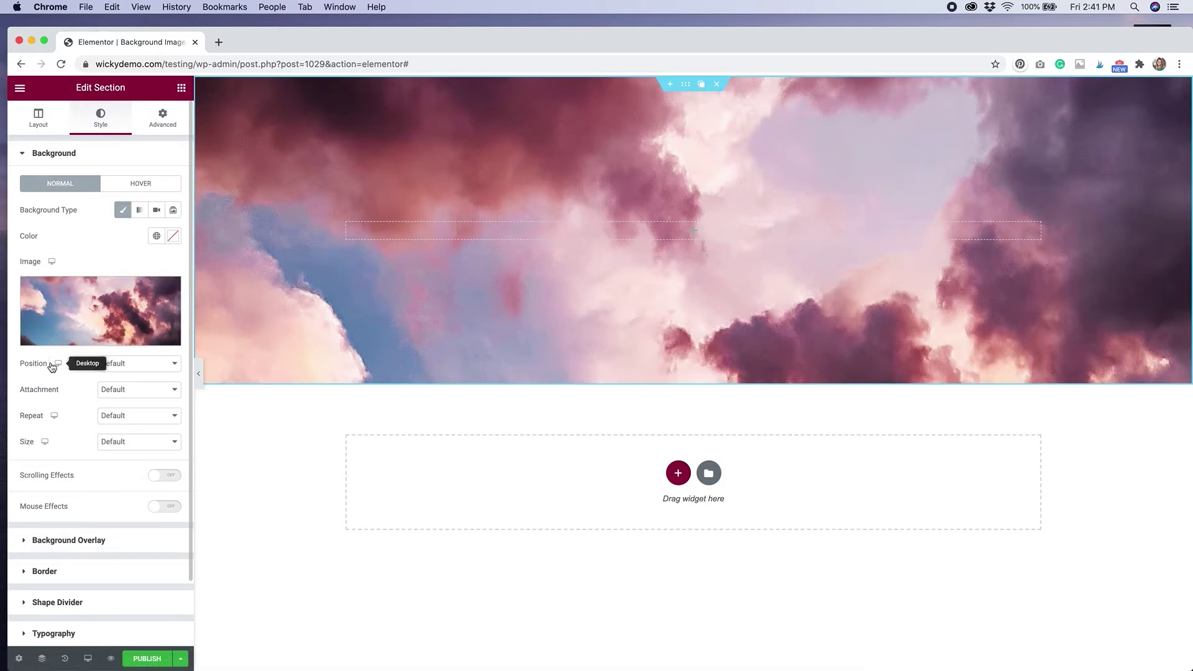
left_click(132, 369)
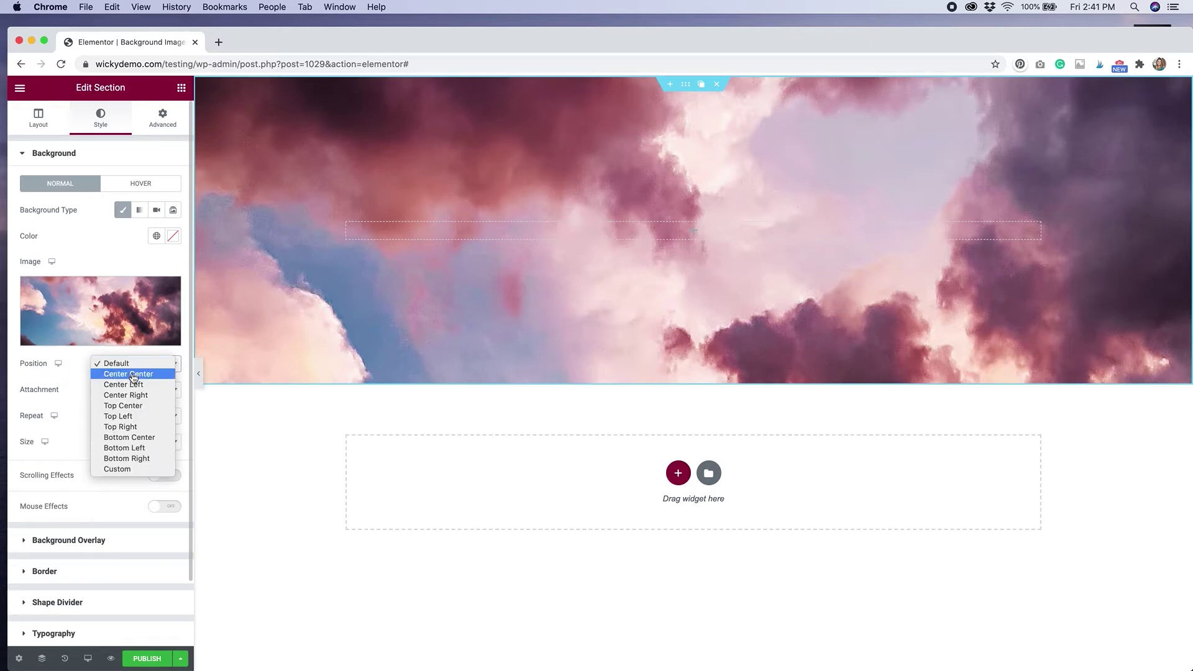
left_click(132, 375)
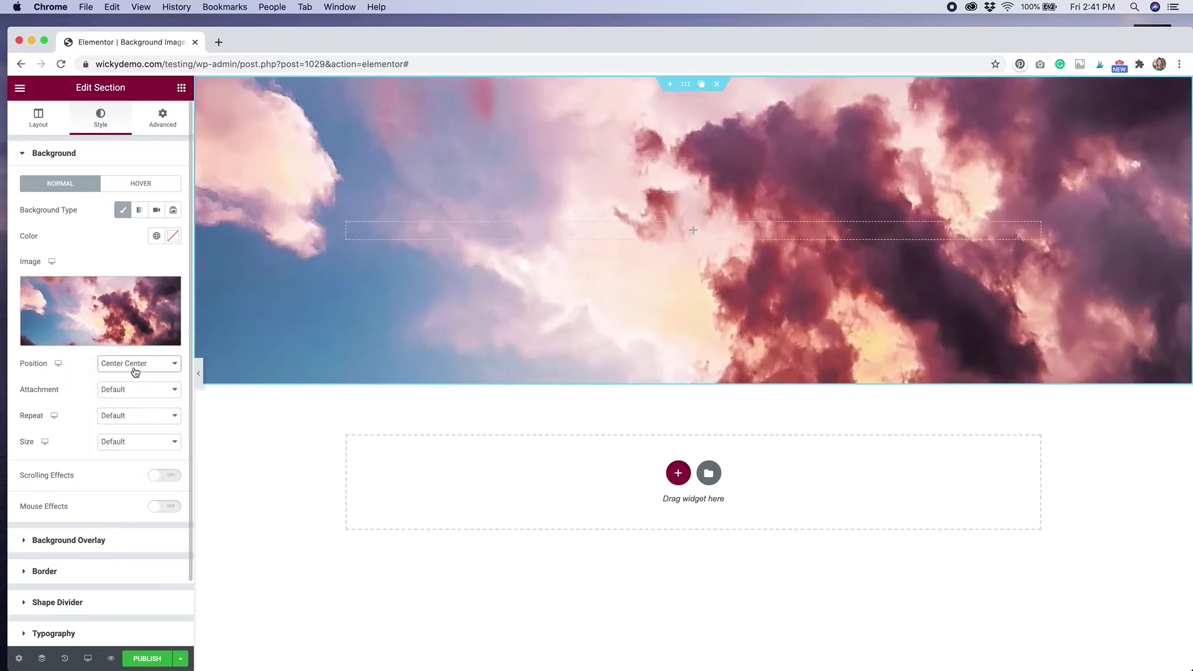
left_click(141, 365)
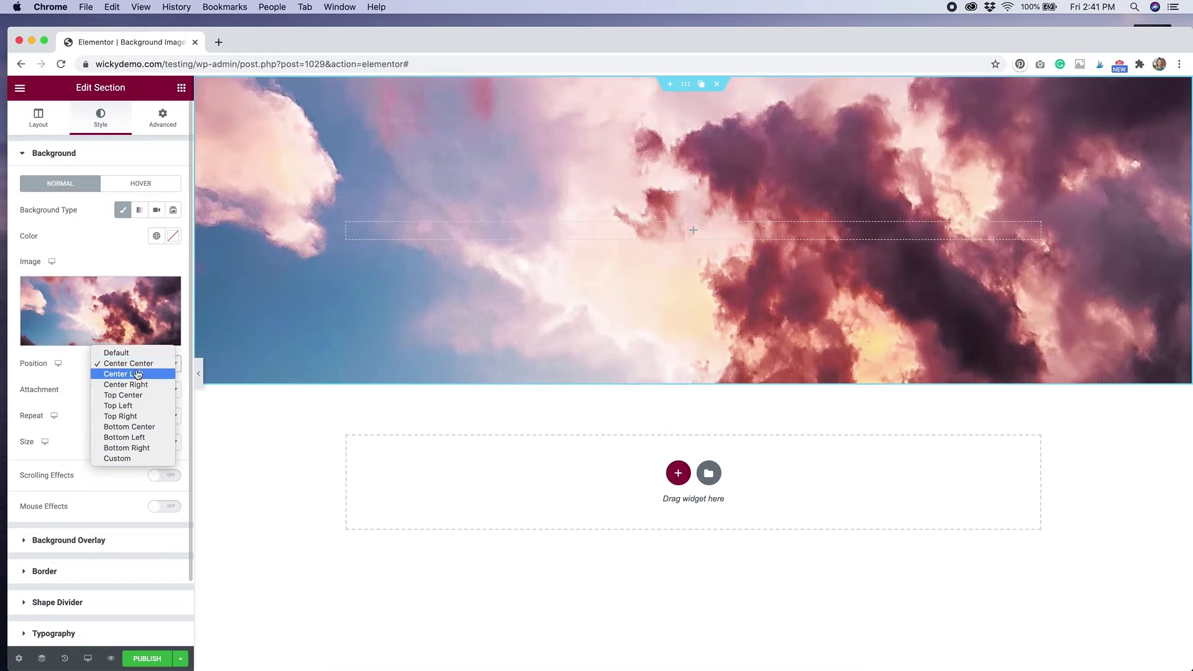
left_click(138, 375)
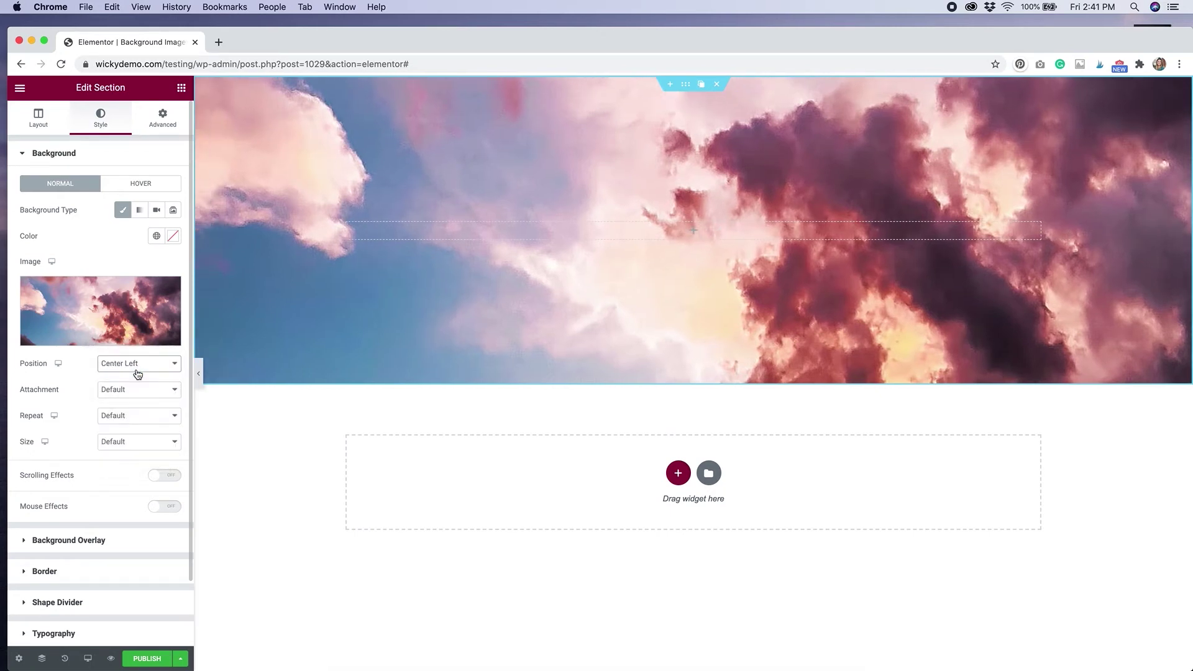
left_click(138, 373)
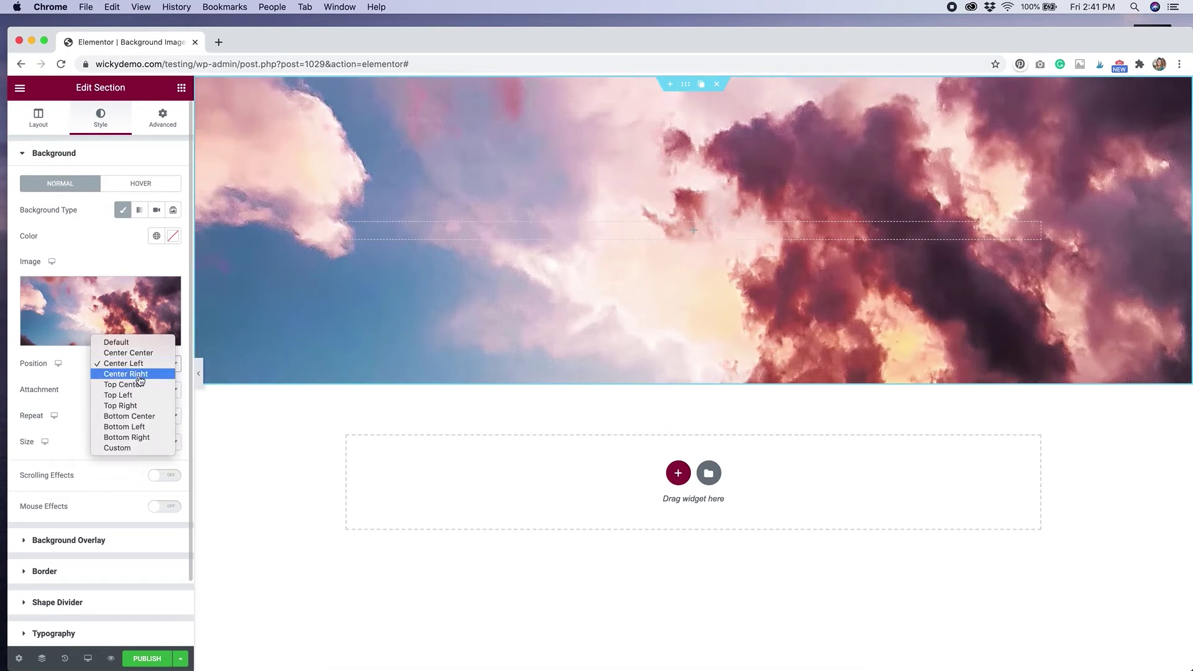
left_click(140, 381)
left_click(142, 365)
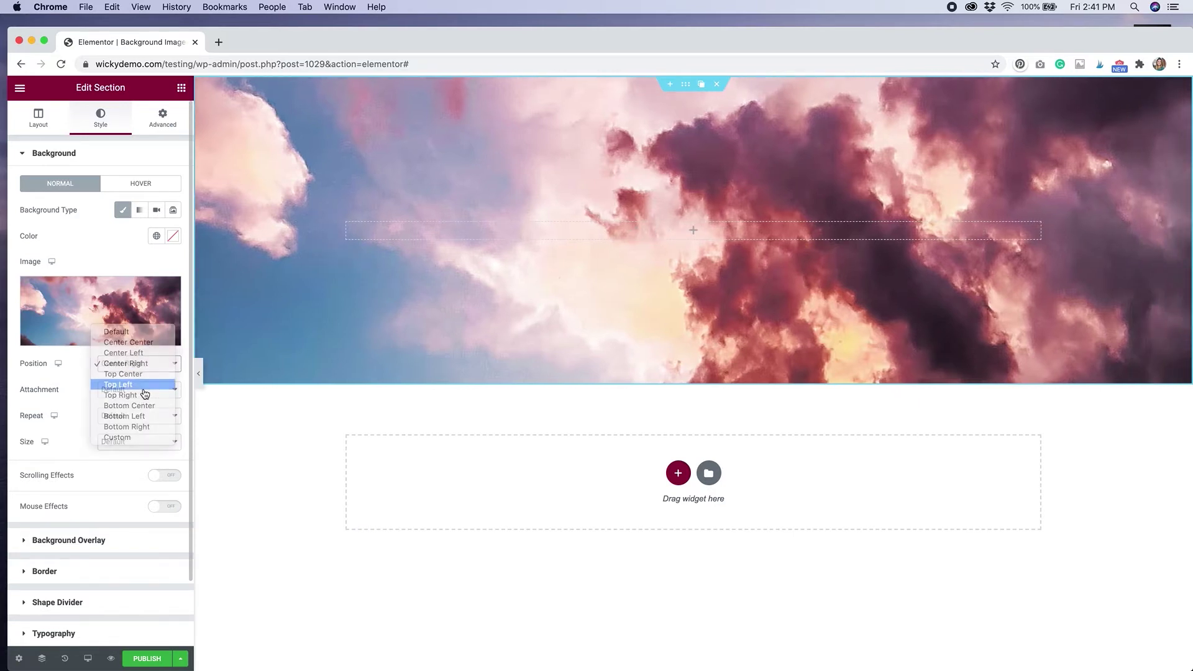
left_click(144, 392)
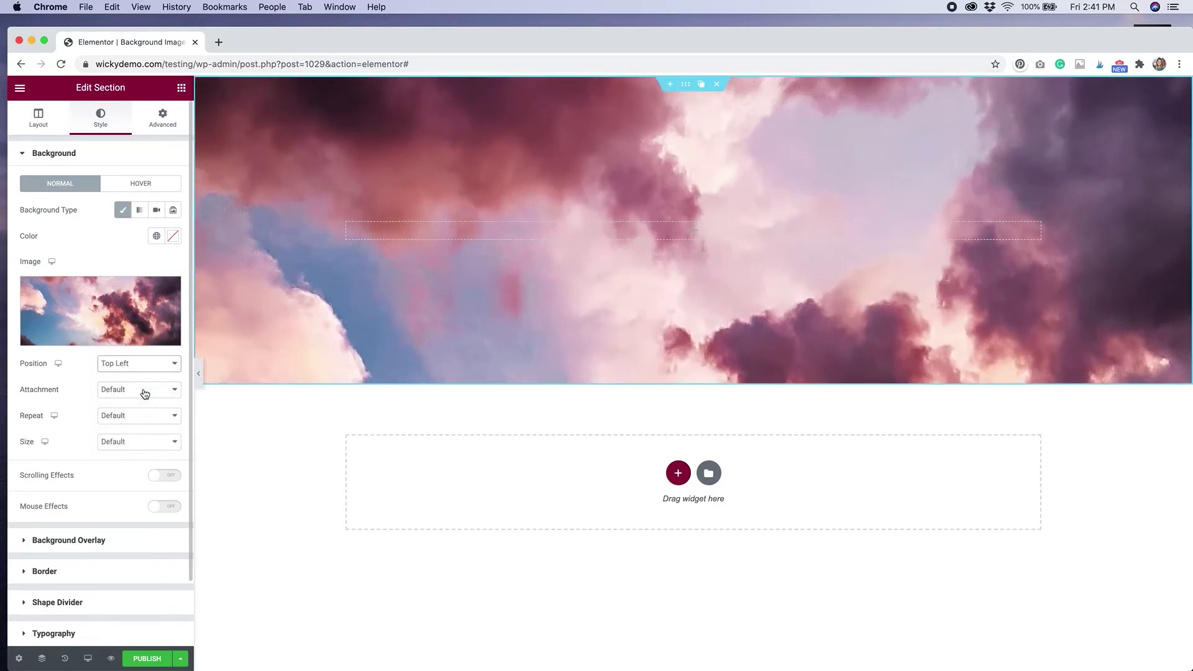
- Try a Custom X/Y background position, then settle on Center Center
left_click(147, 365)
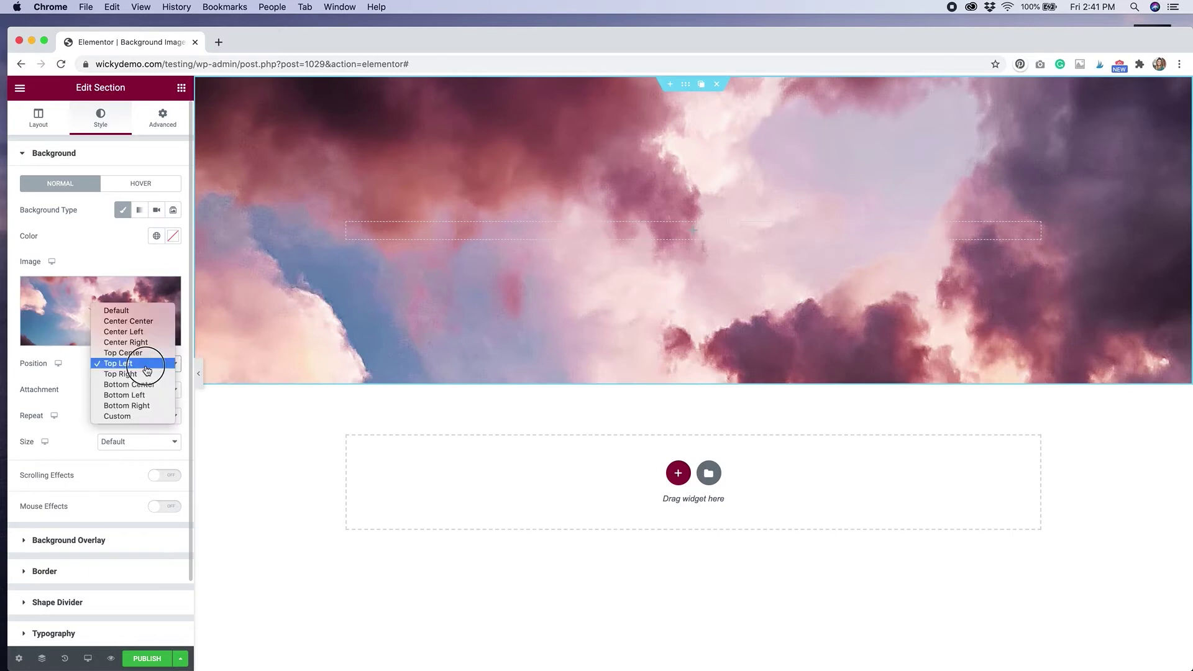
left_click(136, 417)
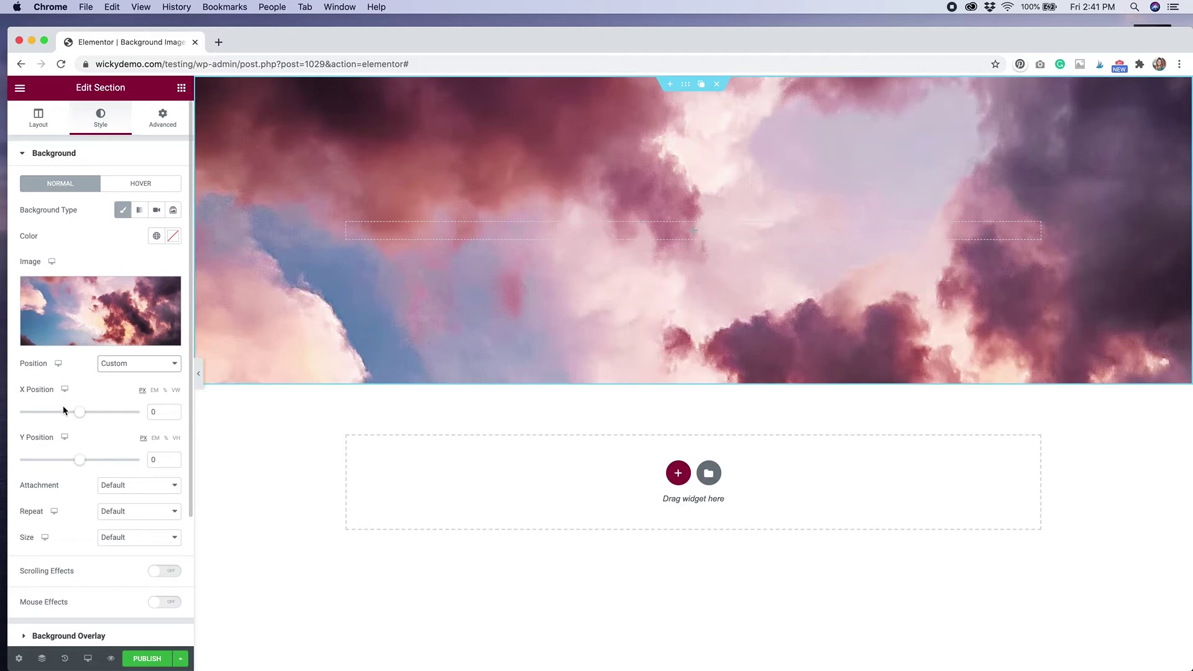
left_click_drag(78, 414, 85, 414)
left_click_drag(80, 461, 68, 459)
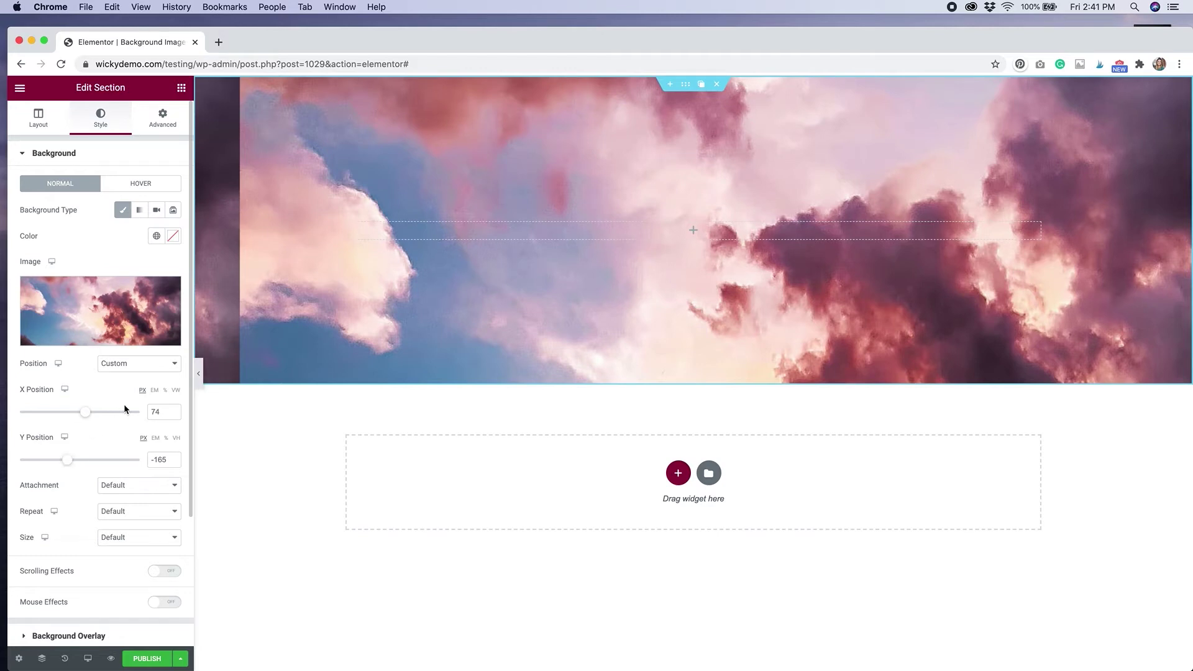
left_click(131, 367)
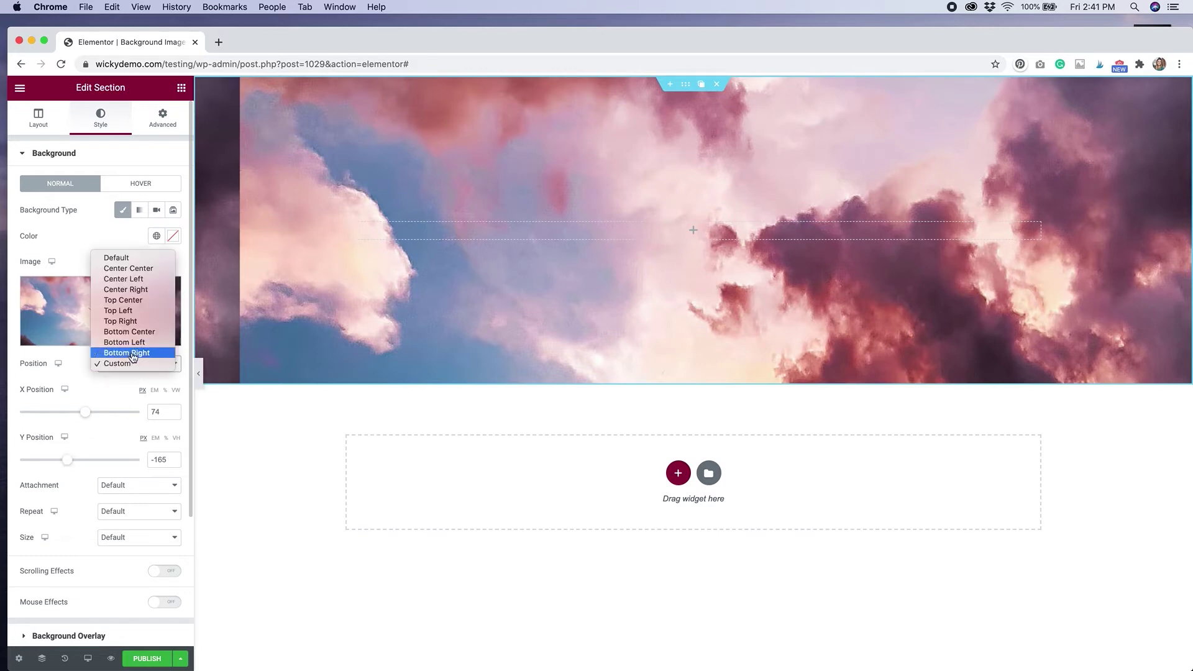
left_click(131, 268)
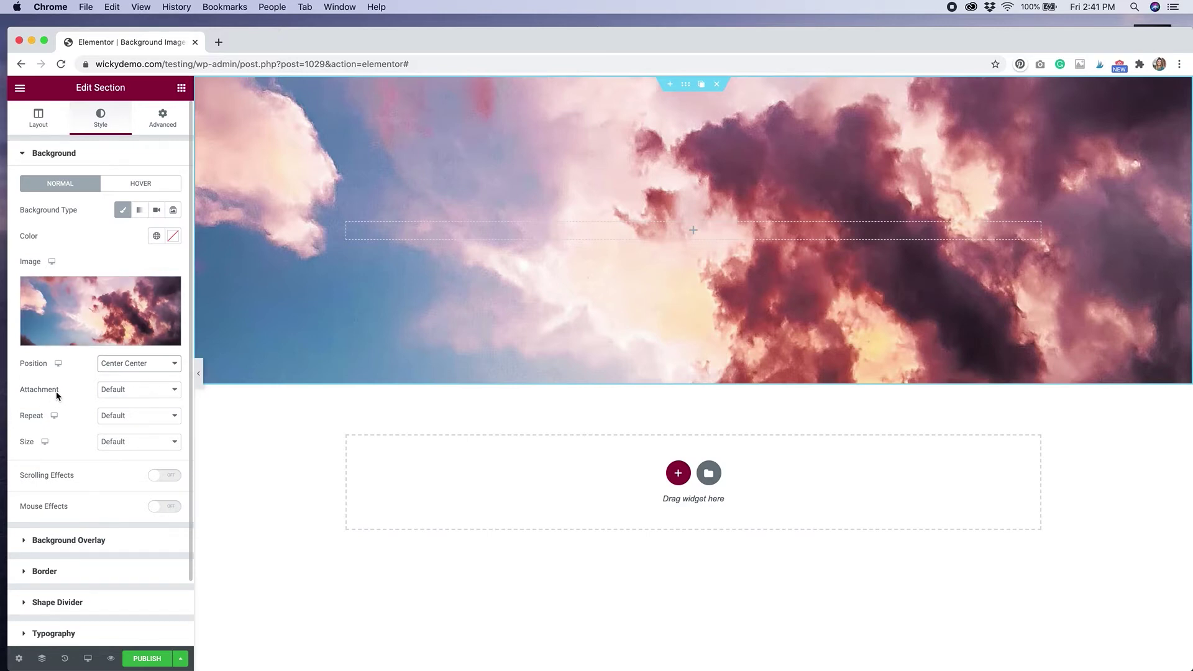
left_click(115, 392)
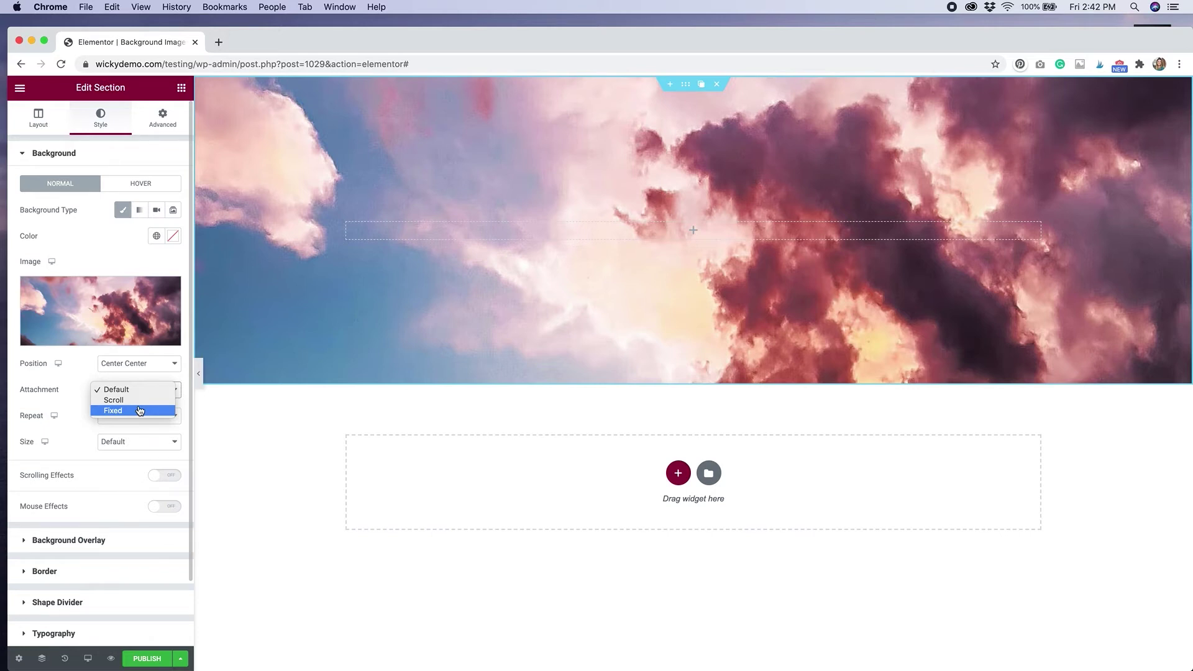
left_click(139, 411)
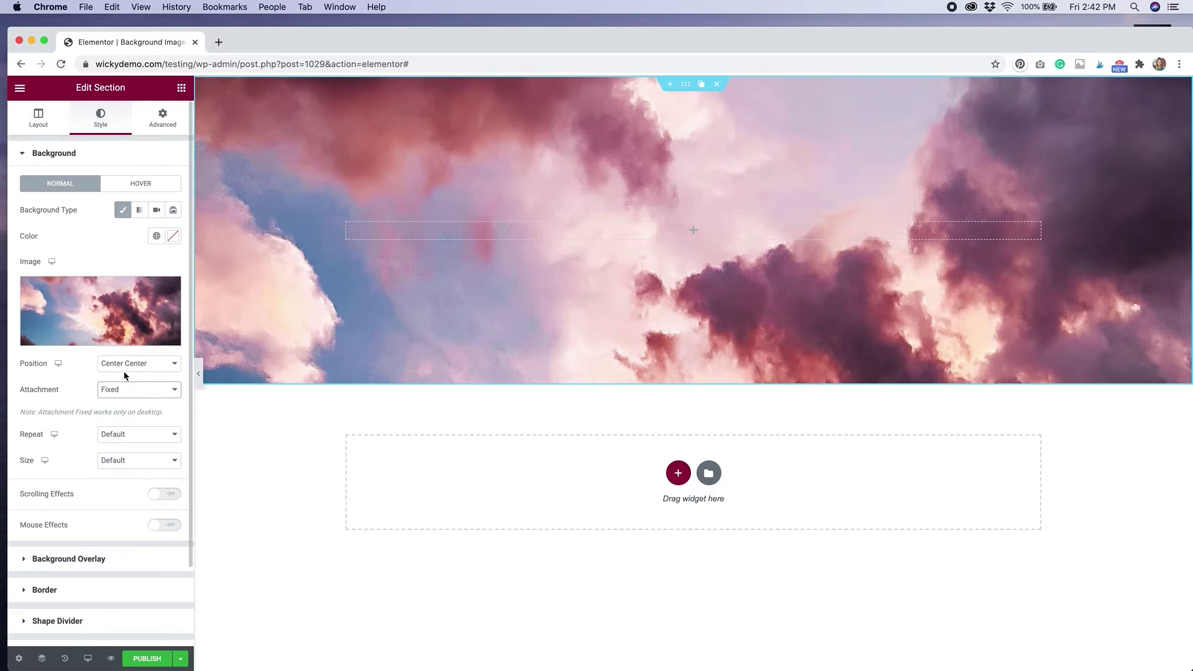
left_click(140, 392)
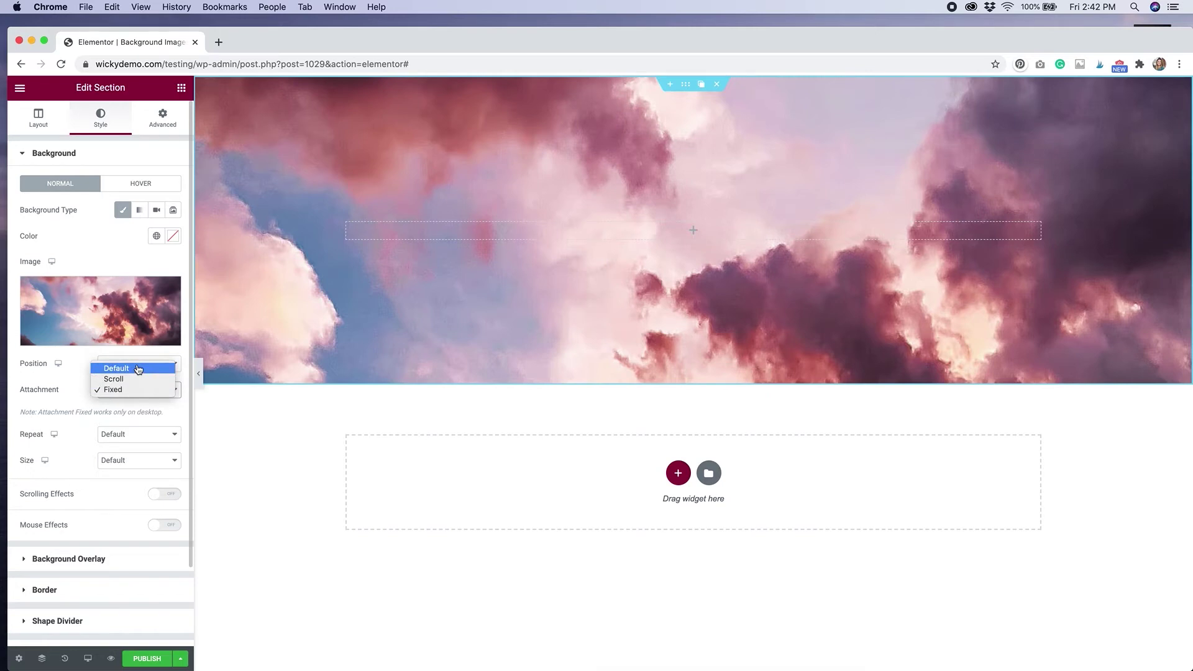
left_click(138, 369)
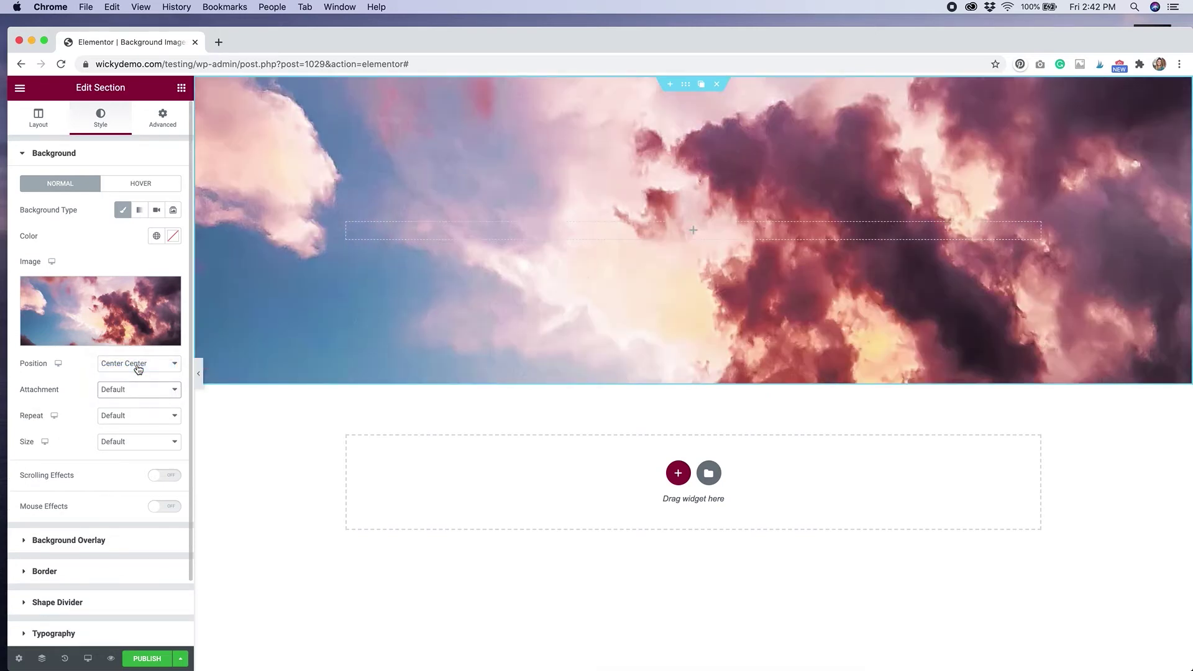
left_click(153, 417)
- Set the sky background to No-repeat and its size to Cover
left_click(151, 428)
left_click(151, 442)
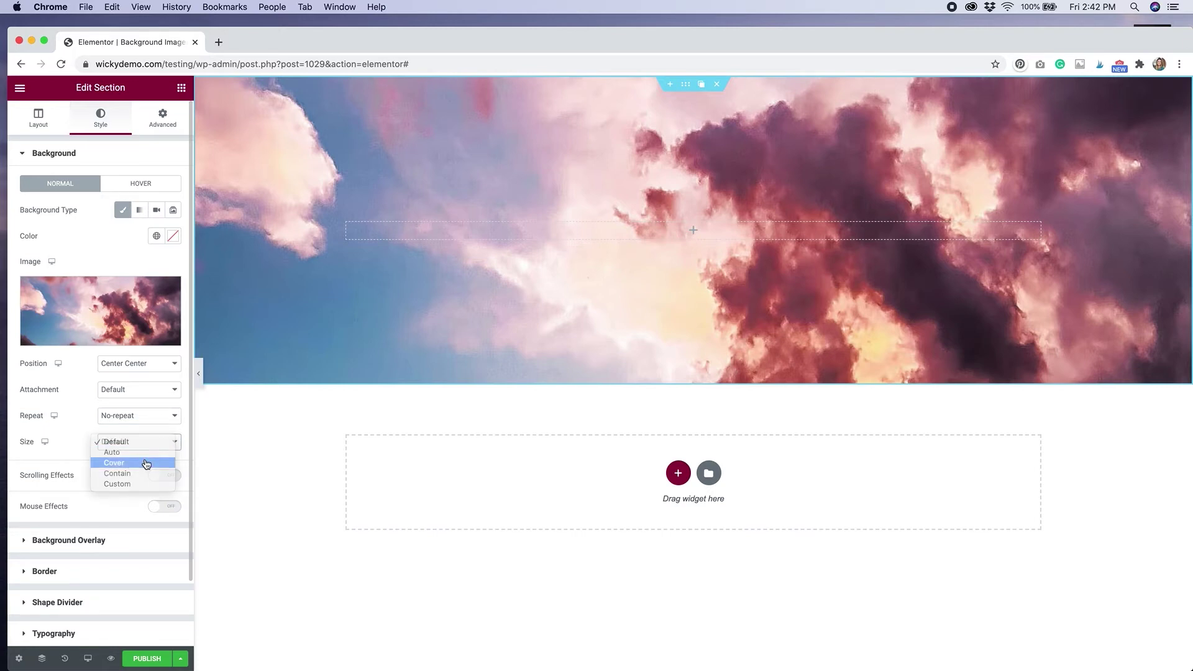
left_click(147, 463)
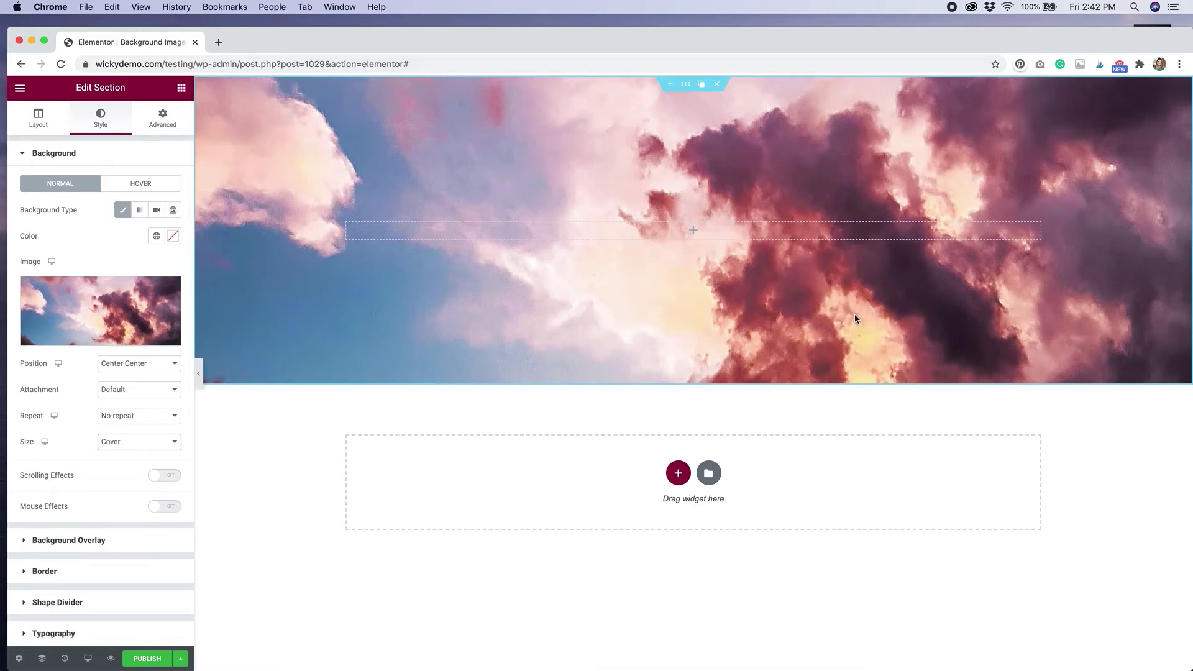
left_click(136, 443)
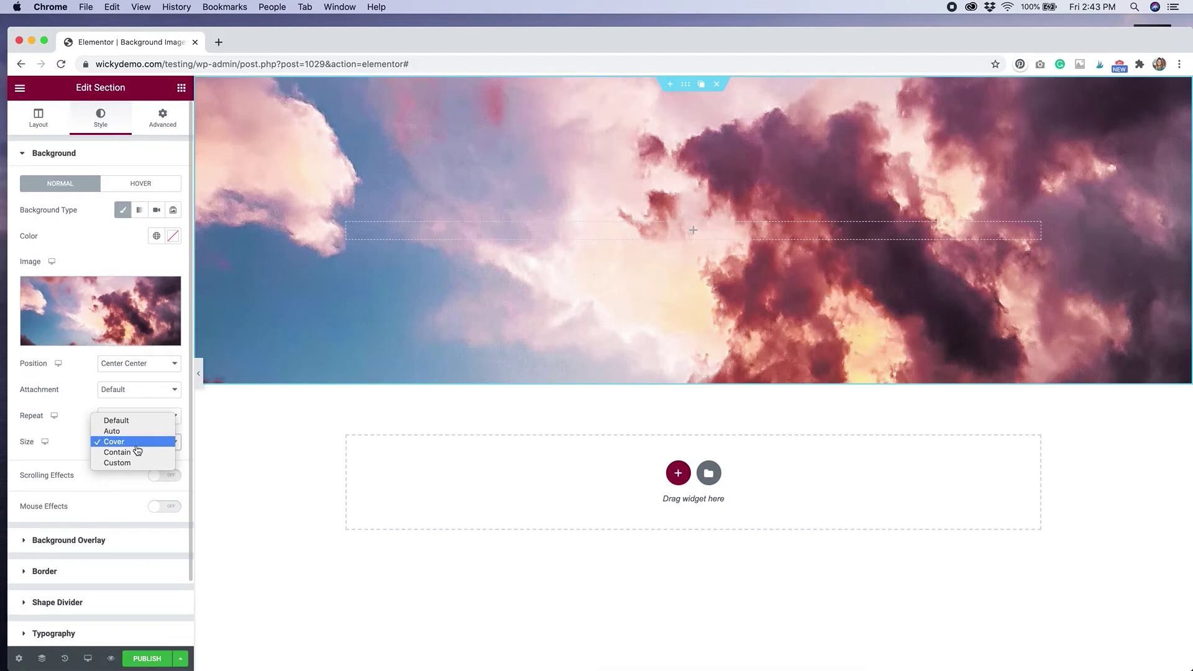
left_click(677, 235)
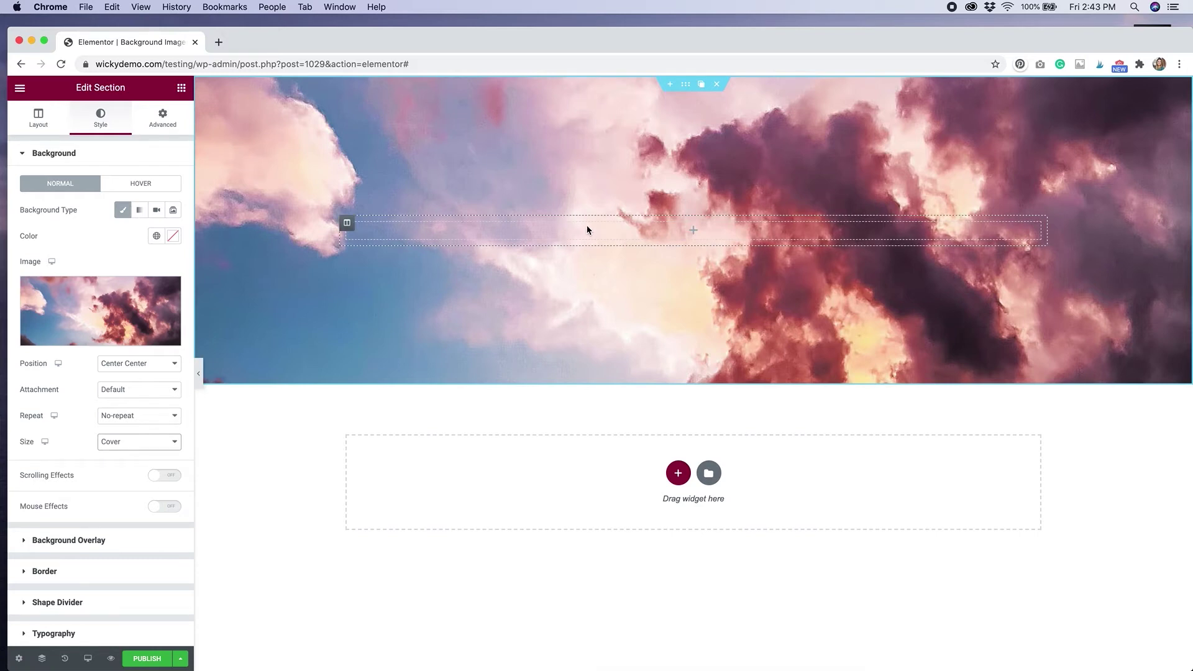
- Drag Heading, Text Editor and Button widgets into the cloudy section
left_click(181, 89)
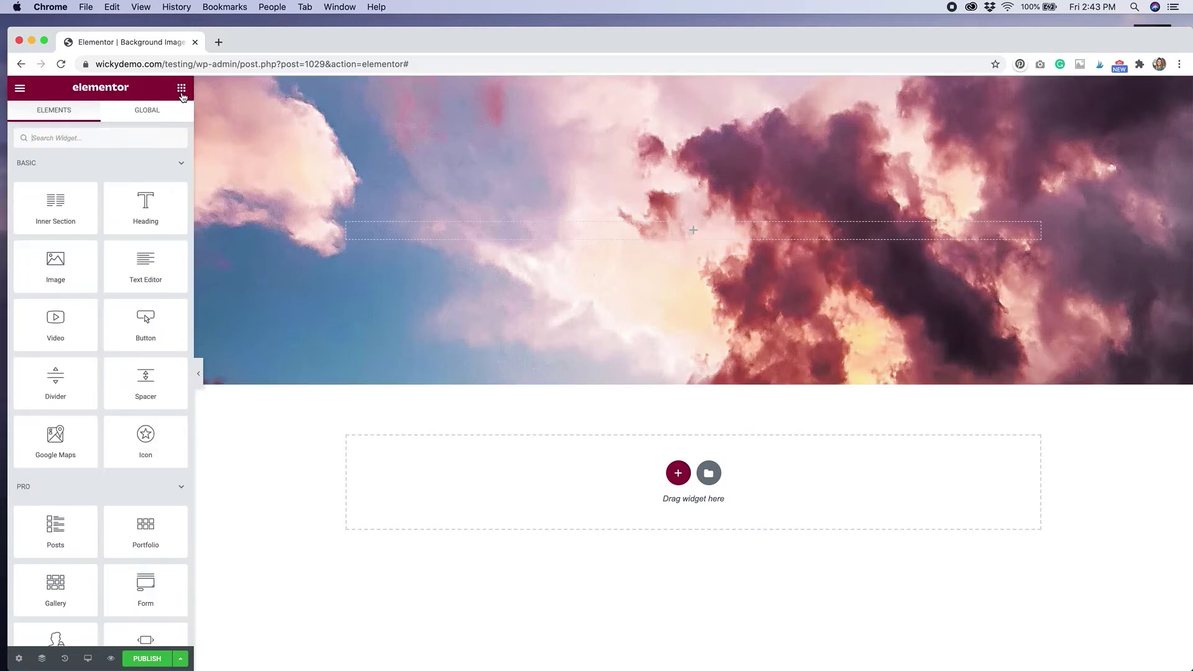
left_click_drag(148, 207, 539, 235)
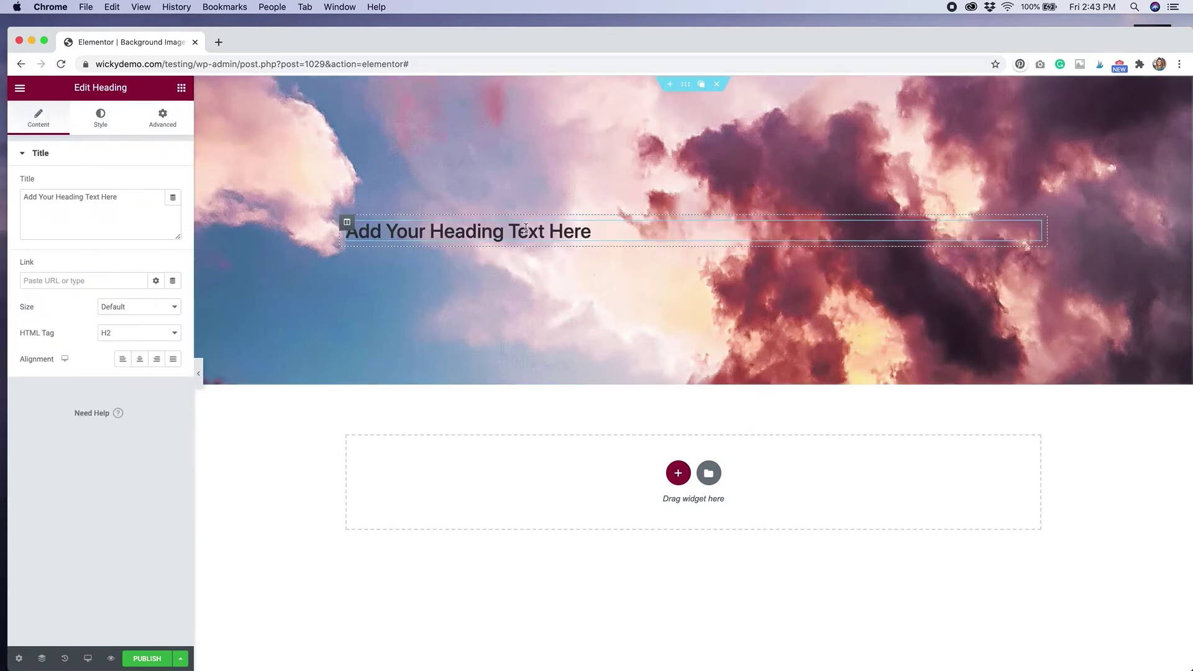
left_click(182, 90)
left_click_drag(136, 268, 405, 240)
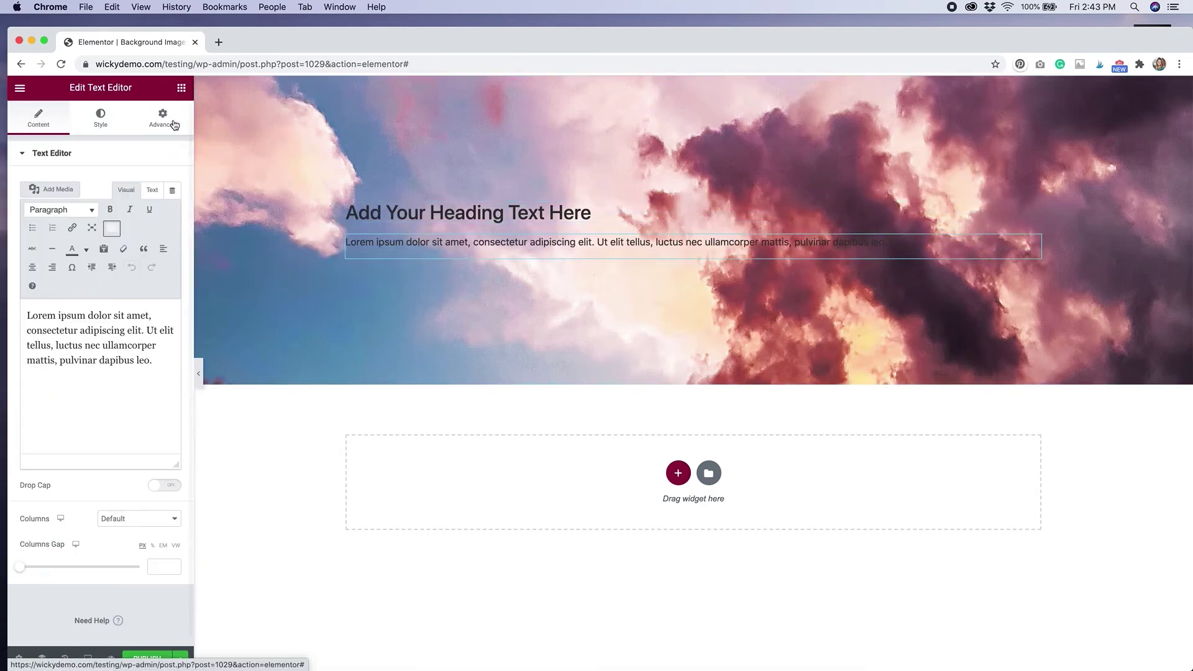
left_click(182, 94)
left_click_drag(149, 322, 490, 251)
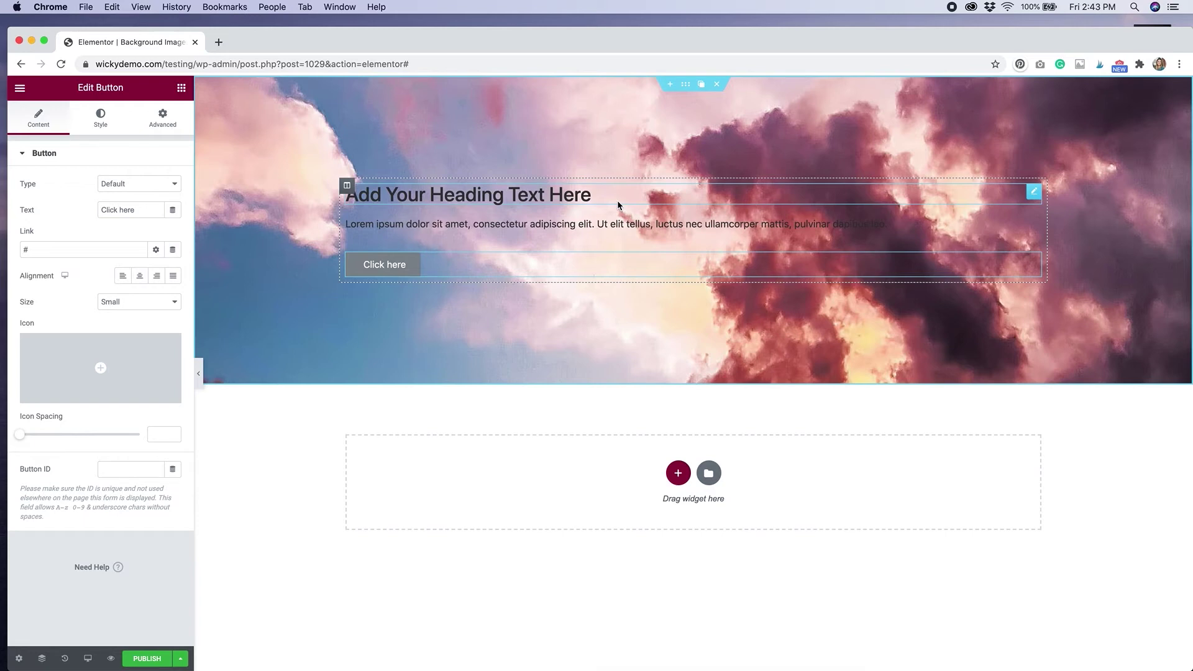
left_click(686, 84)
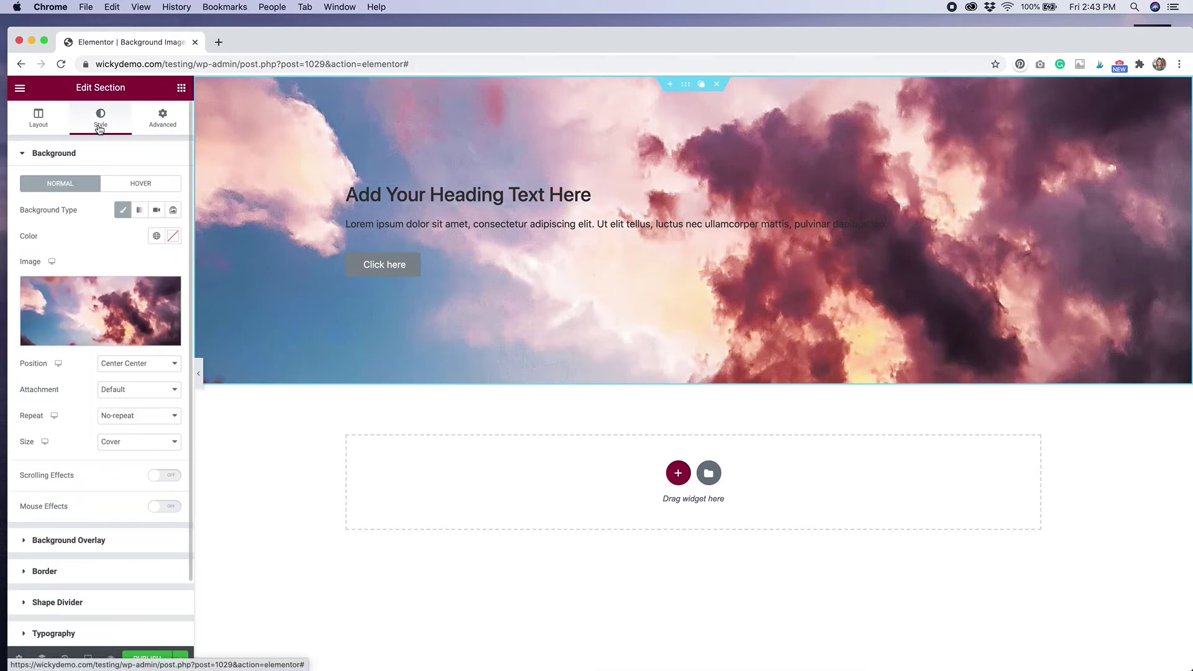
- Add a Classic white (#FFFFFF) background overlay at 0.72 opacity to the sky section
mouse_move(103, 330)
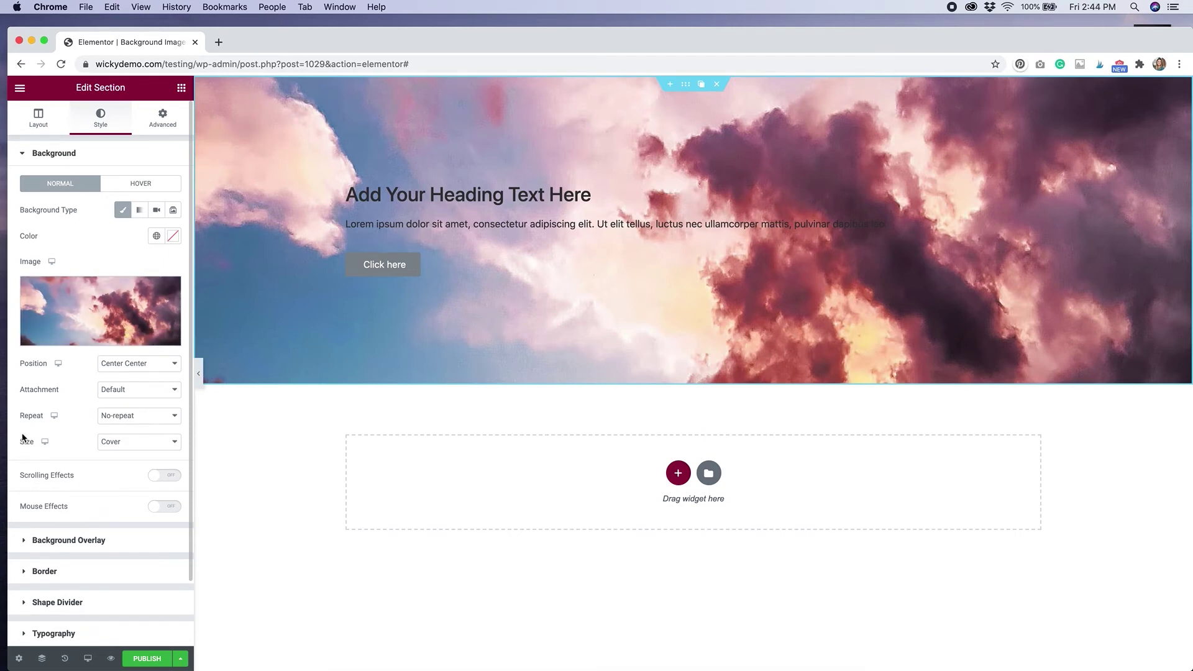
left_click(76, 544)
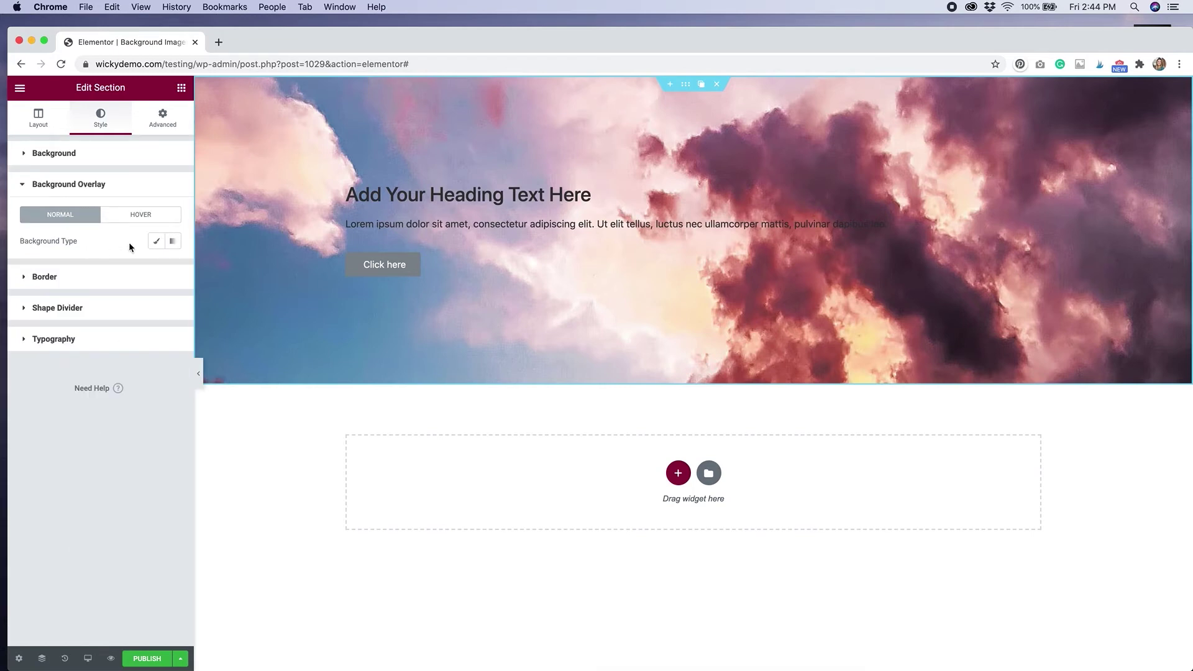
left_click(157, 248)
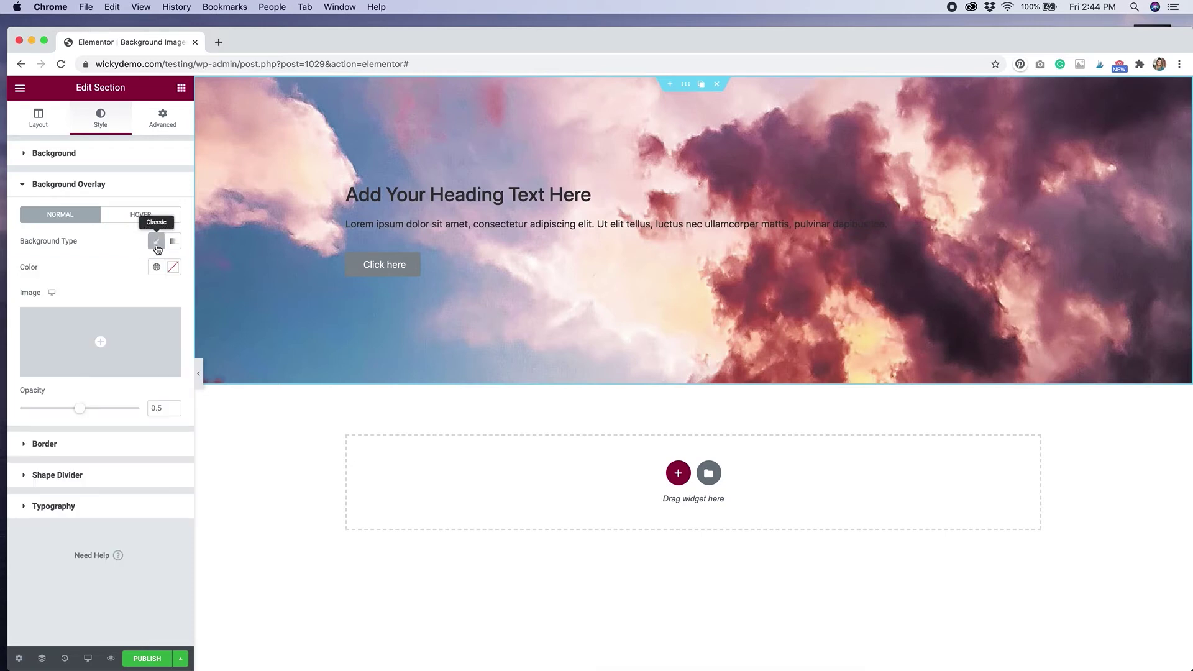
left_click(174, 268)
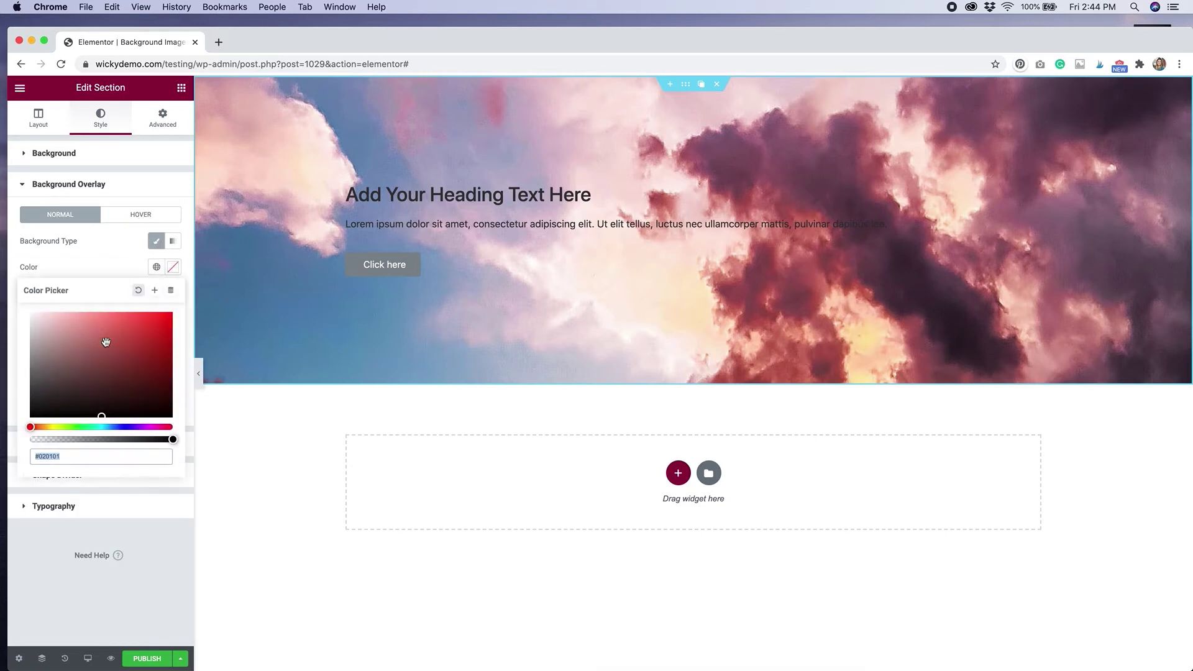
left_click_drag(98, 349, 15, 304)
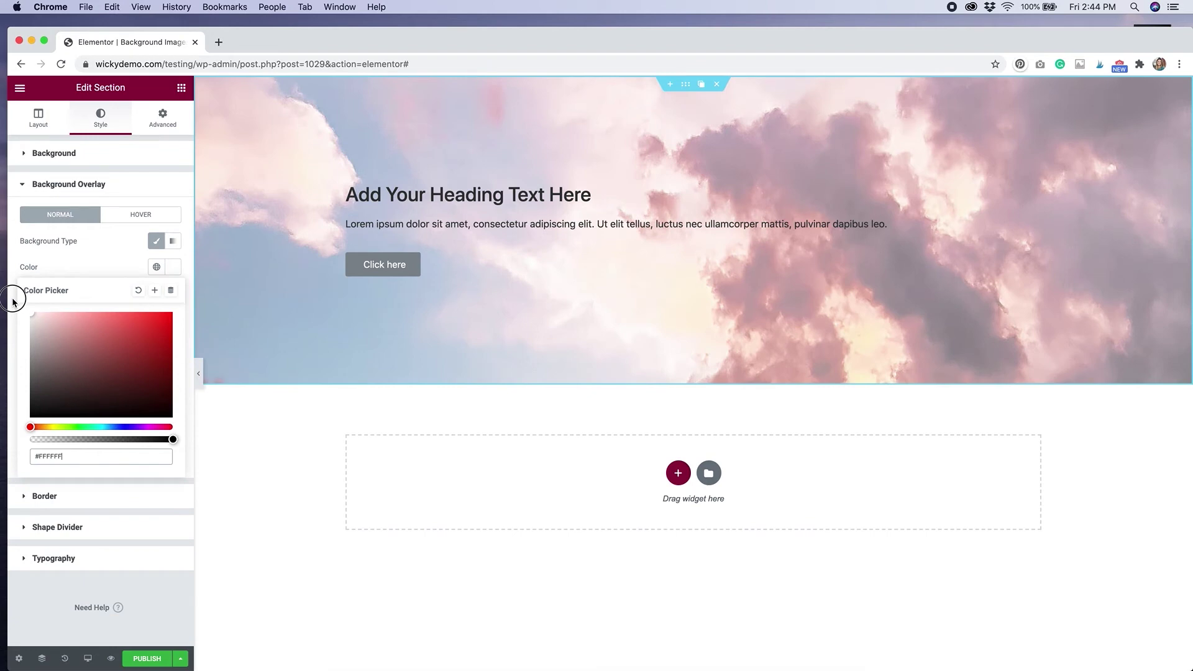
left_click(94, 263)
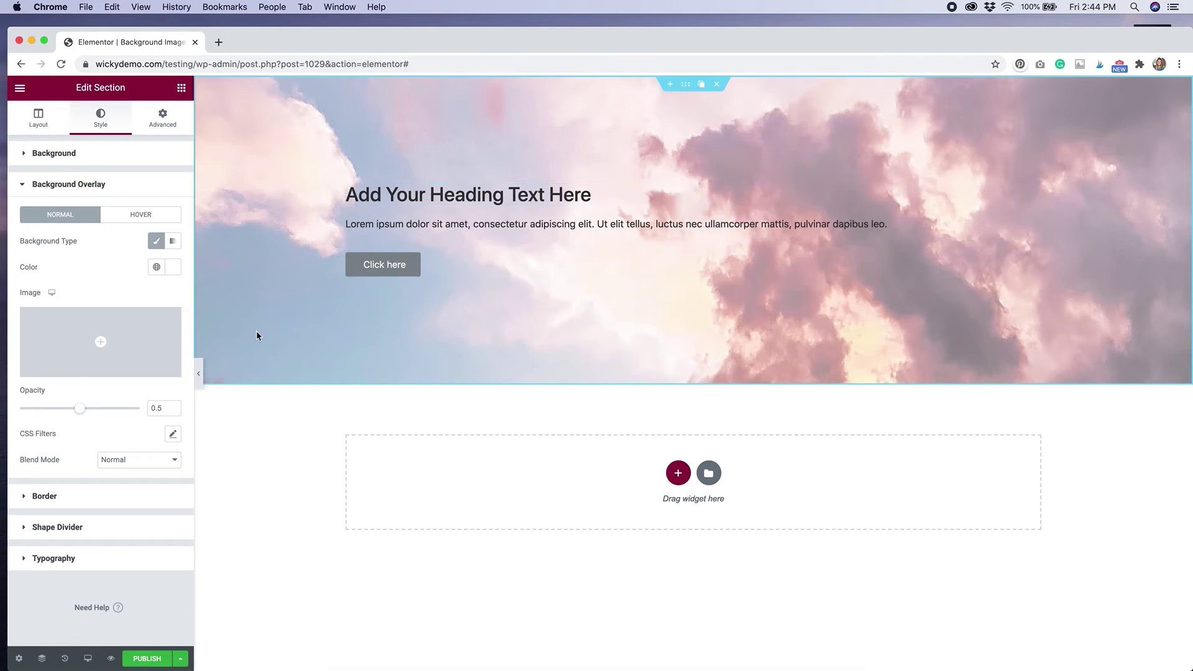
left_click_drag(79, 411, 105, 418)
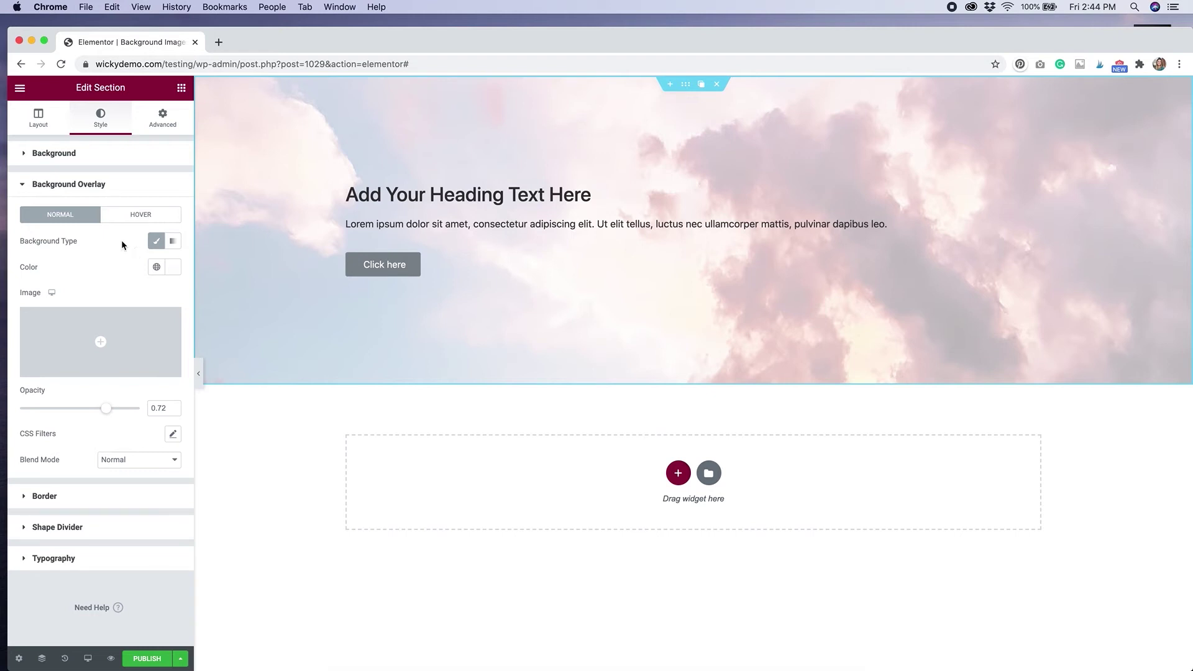
left_click(112, 155)
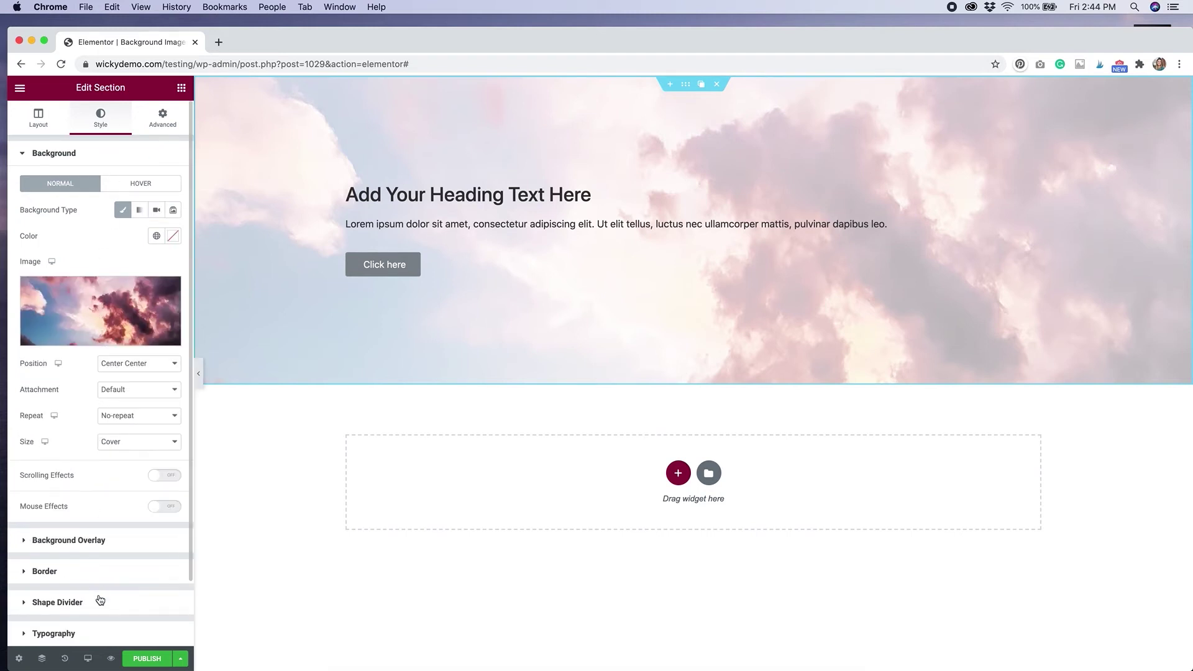
left_click(110, 545)
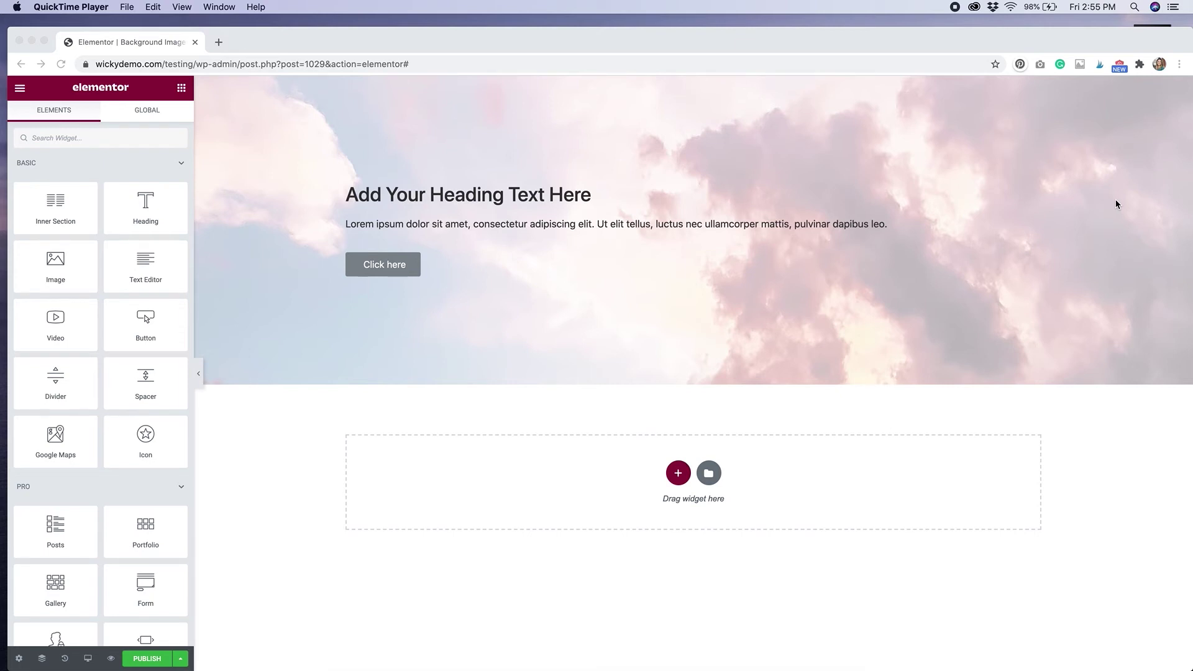
- Insert an empty two-column section beneath the sky banner from the drop area
left_click(679, 476)
left_click(680, 477)
left_click(607, 502)
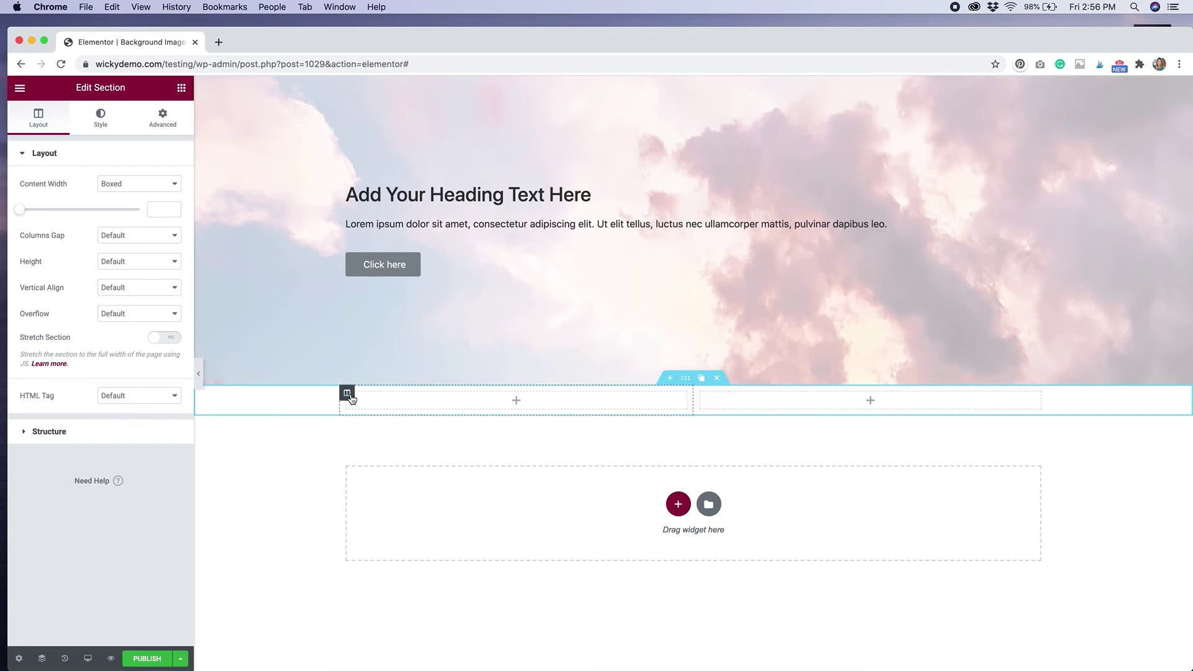
- Give the left column a Classic sky.jpg background and drop a Spacer widget into it
mouse_move(349, 395)
left_click(348, 393)
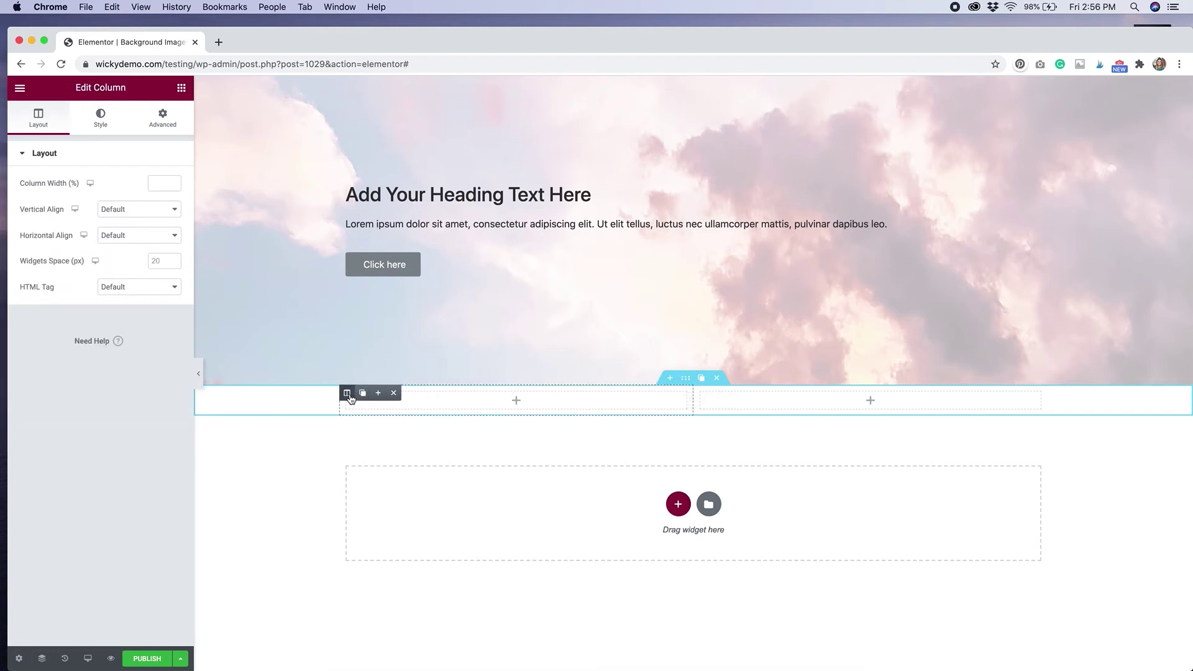
left_click(108, 126)
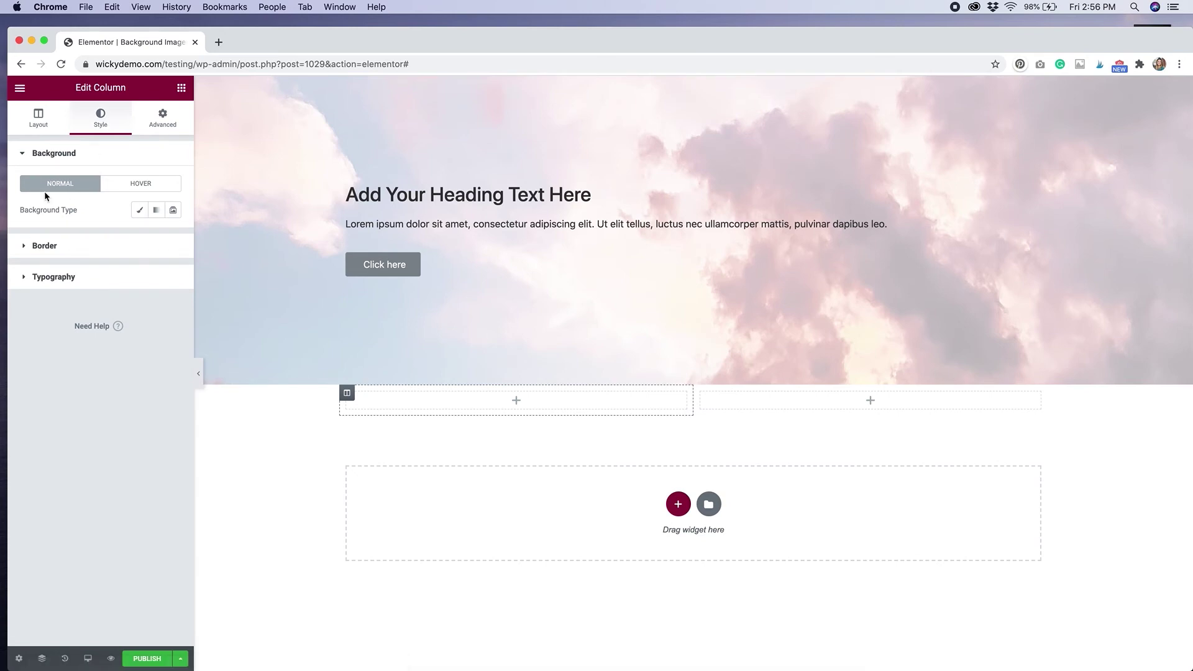
left_click(139, 214)
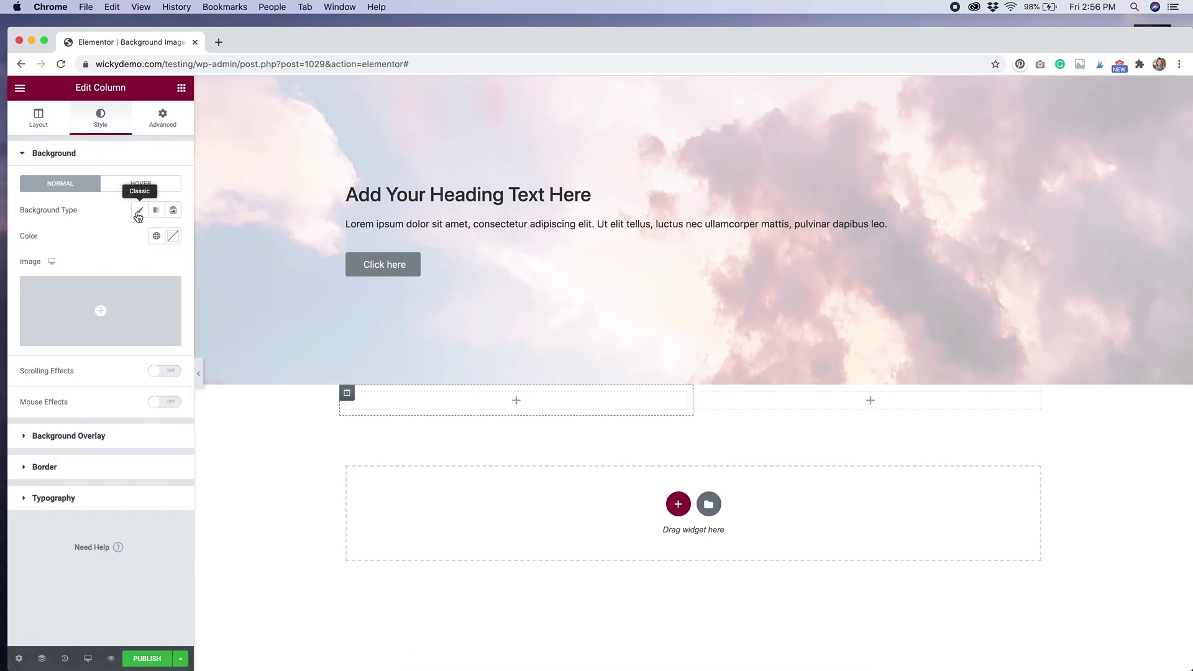
left_click(115, 297)
left_click(79, 230)
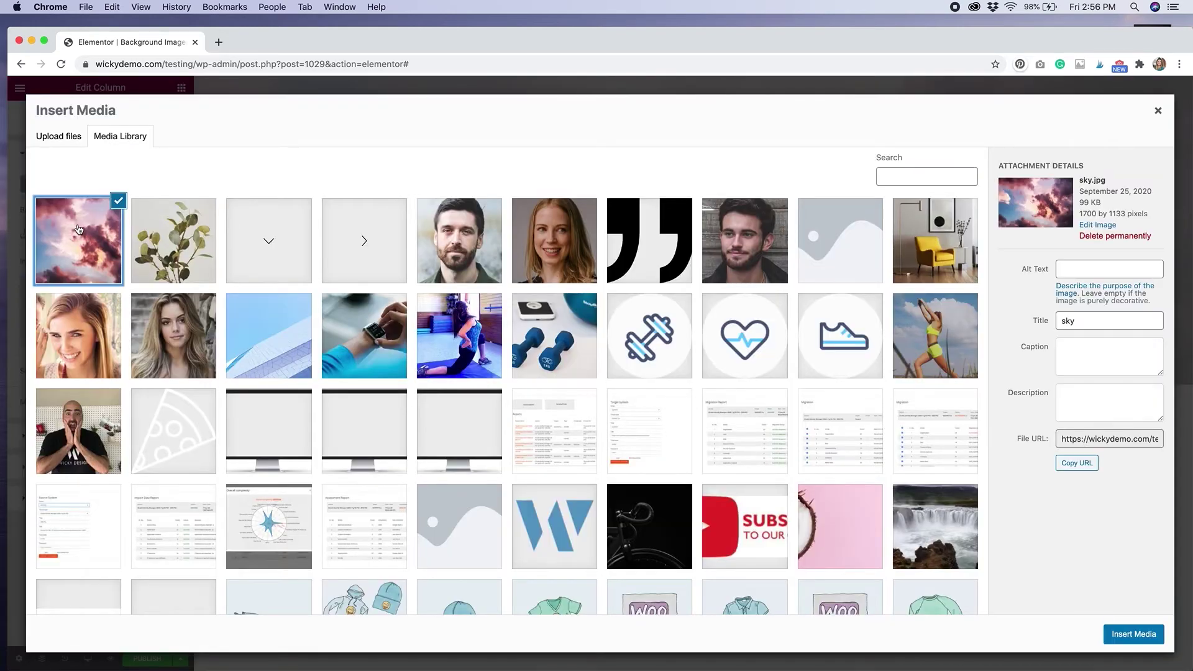
left_click(1135, 636)
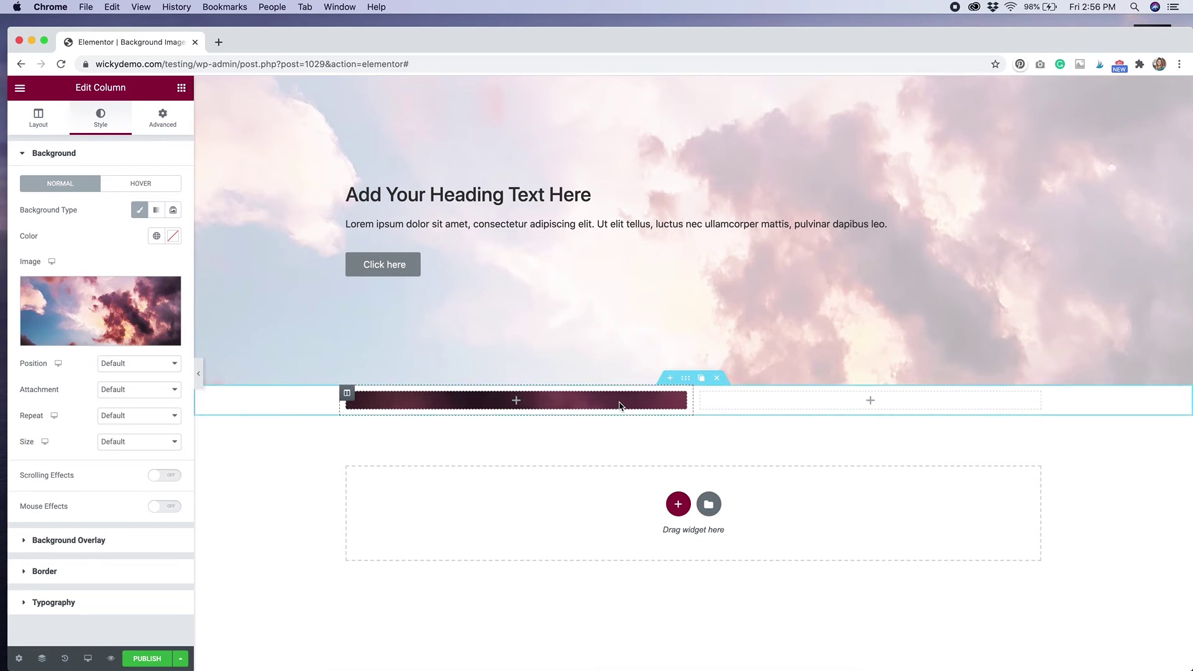
left_click(182, 91)
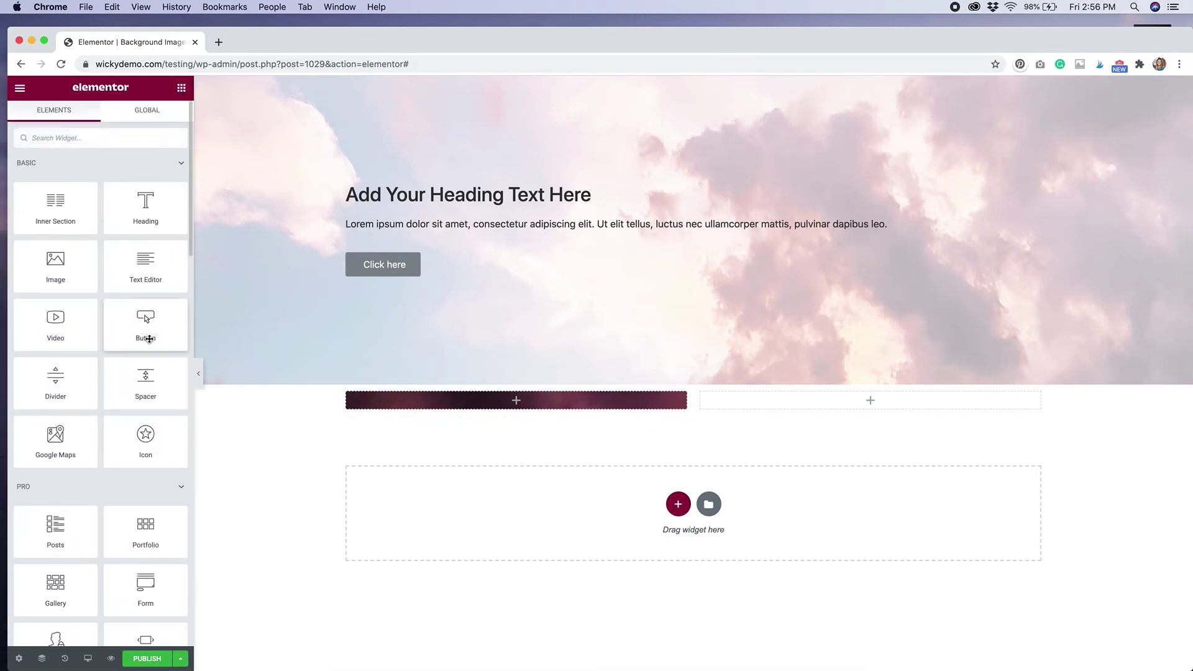
left_click_drag(146, 377, 427, 405)
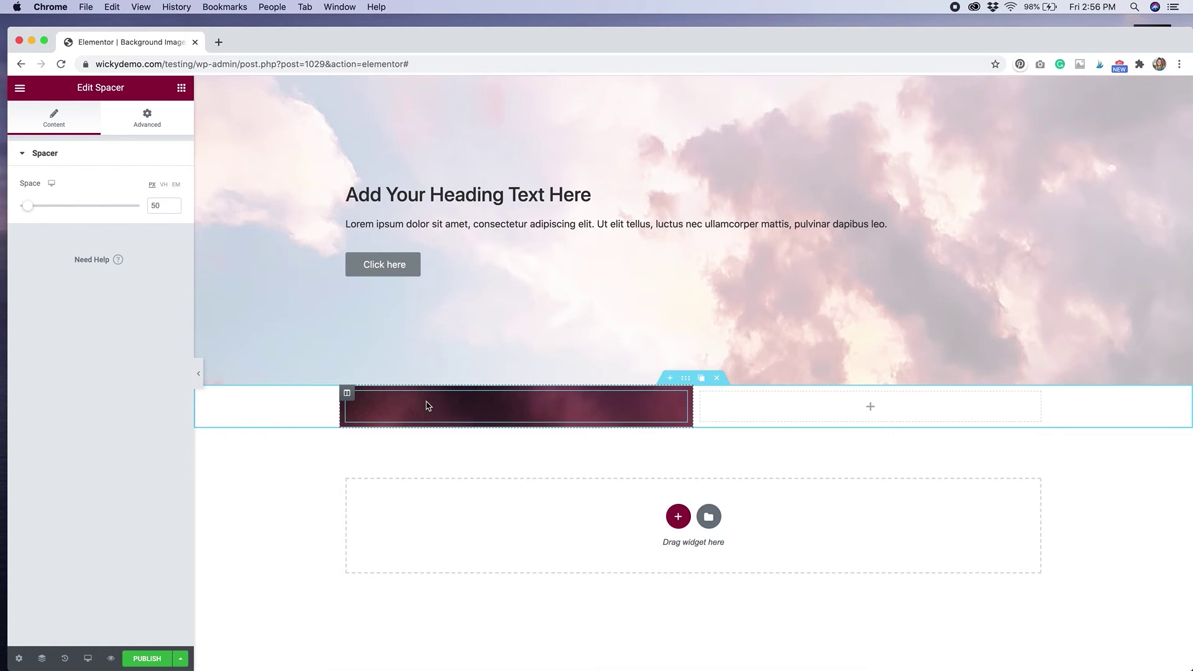
- Make the spacer 386 px tall and select the left column for editing
left_click(28, 207)
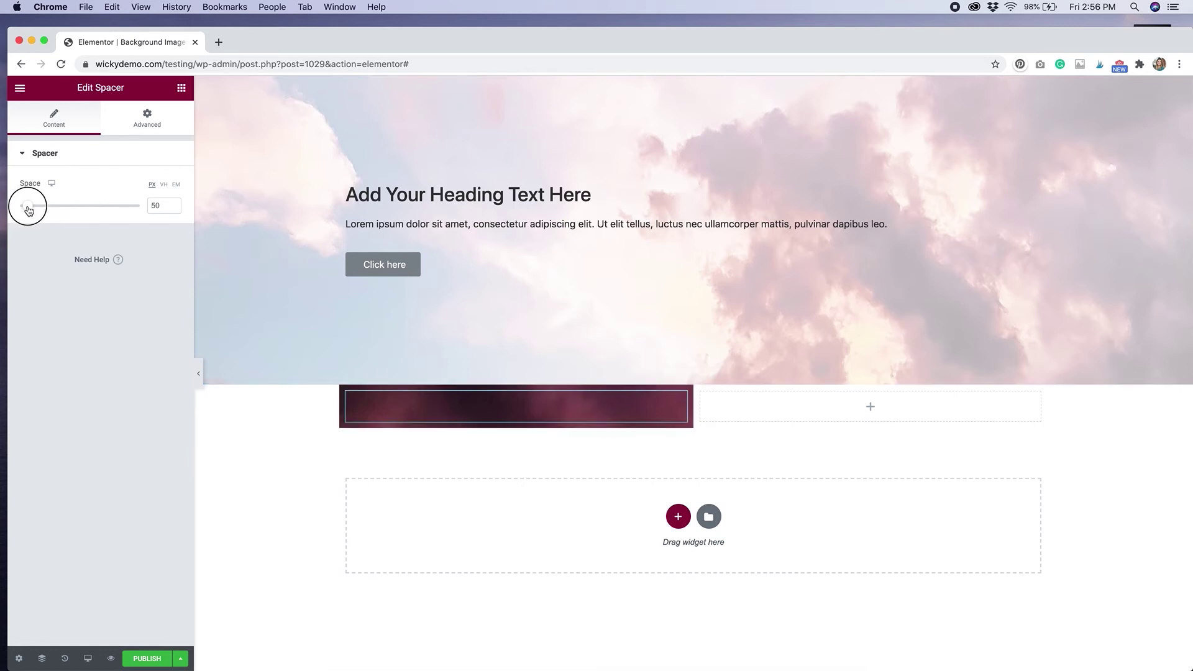
left_click_drag(28, 210, 95, 218)
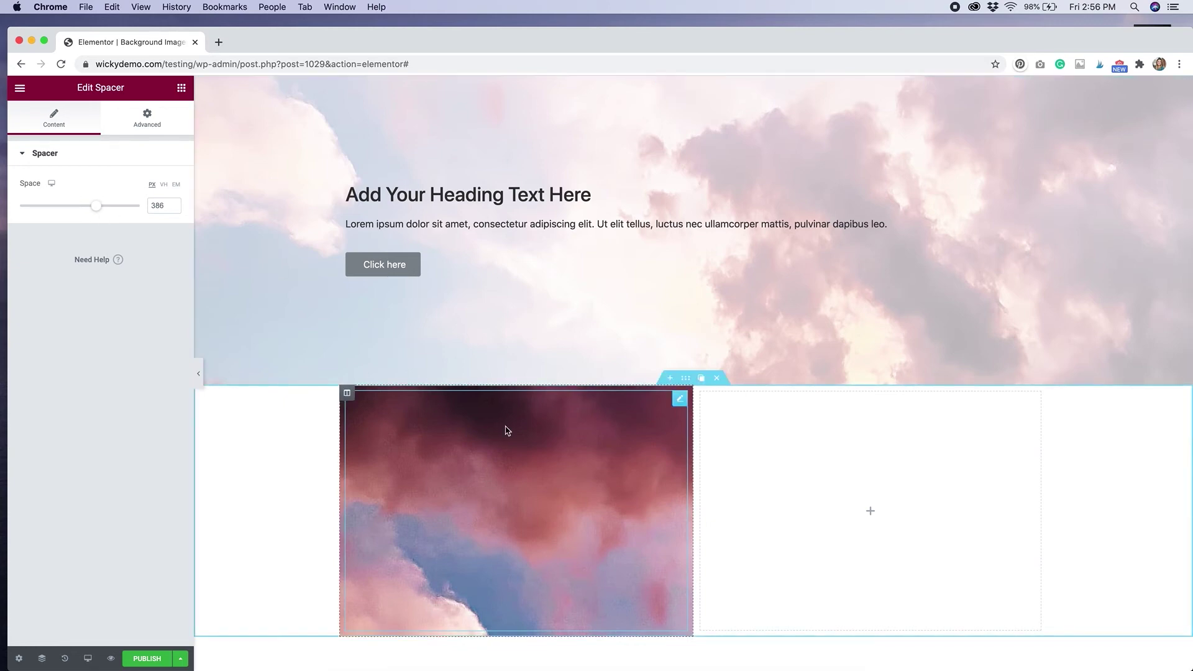
left_click(346, 393)
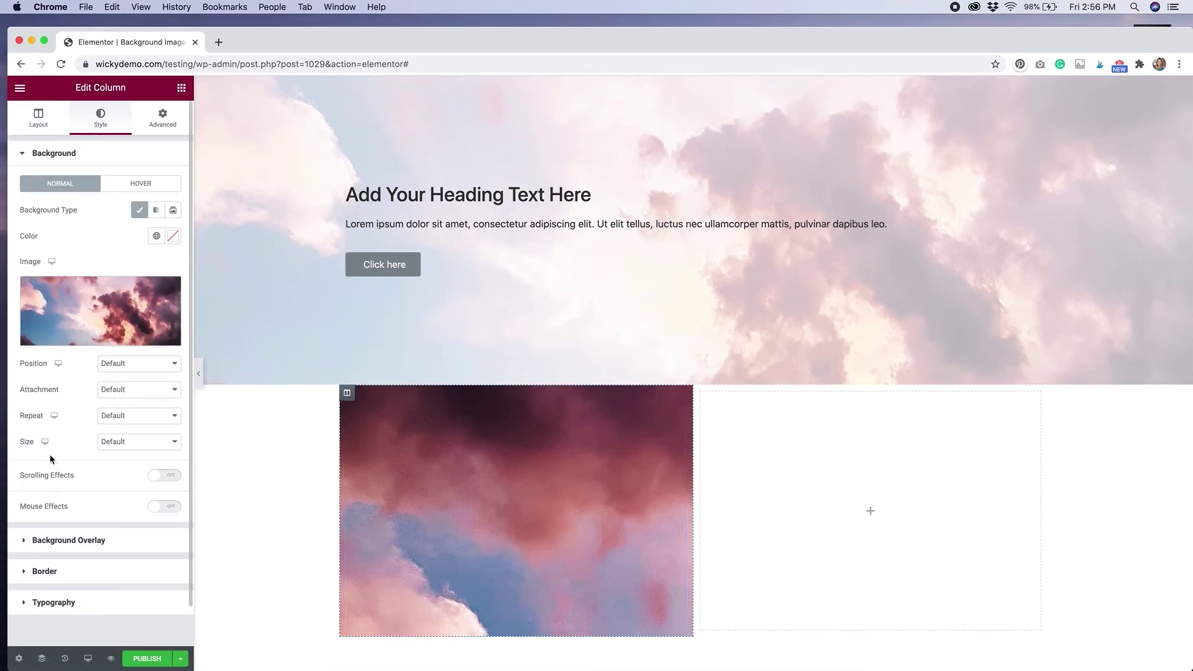
- Set the left column's background to center position, Cover size and Fixed attachment
left_click(124, 366)
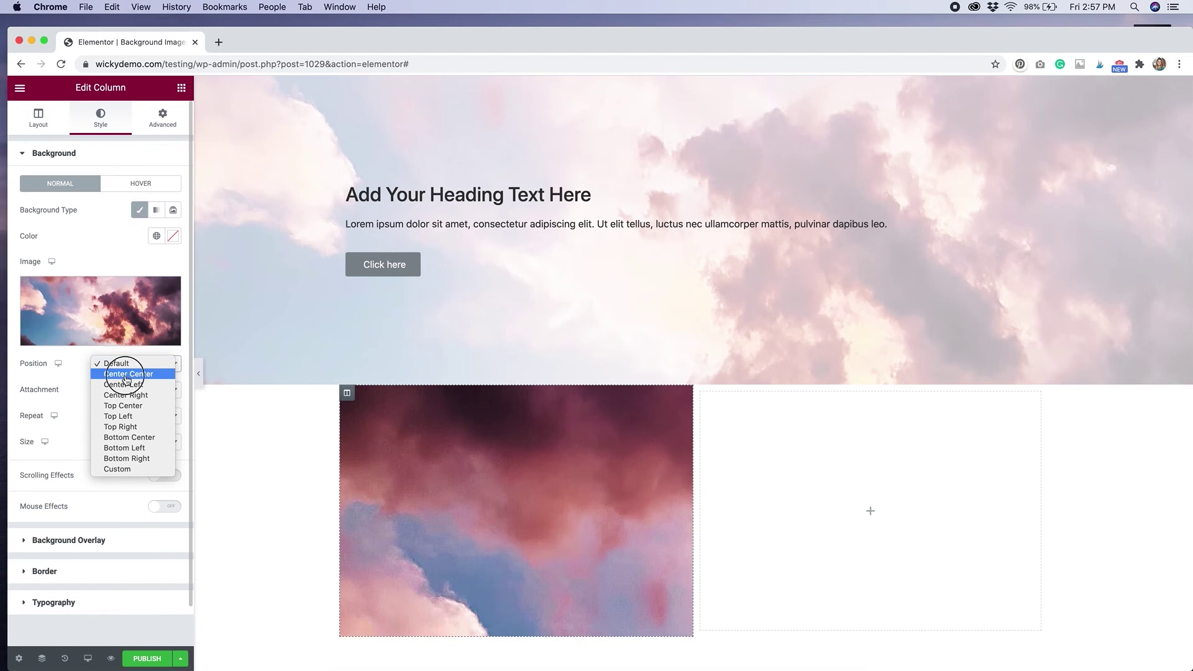
left_click(126, 374)
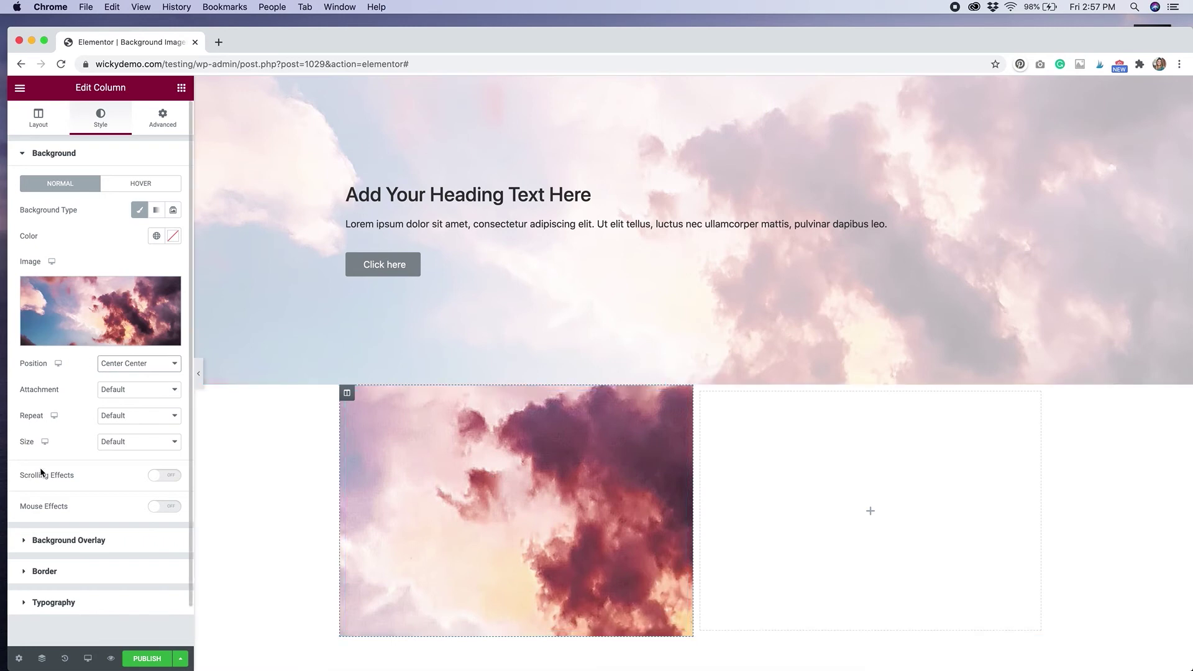
left_click(144, 442)
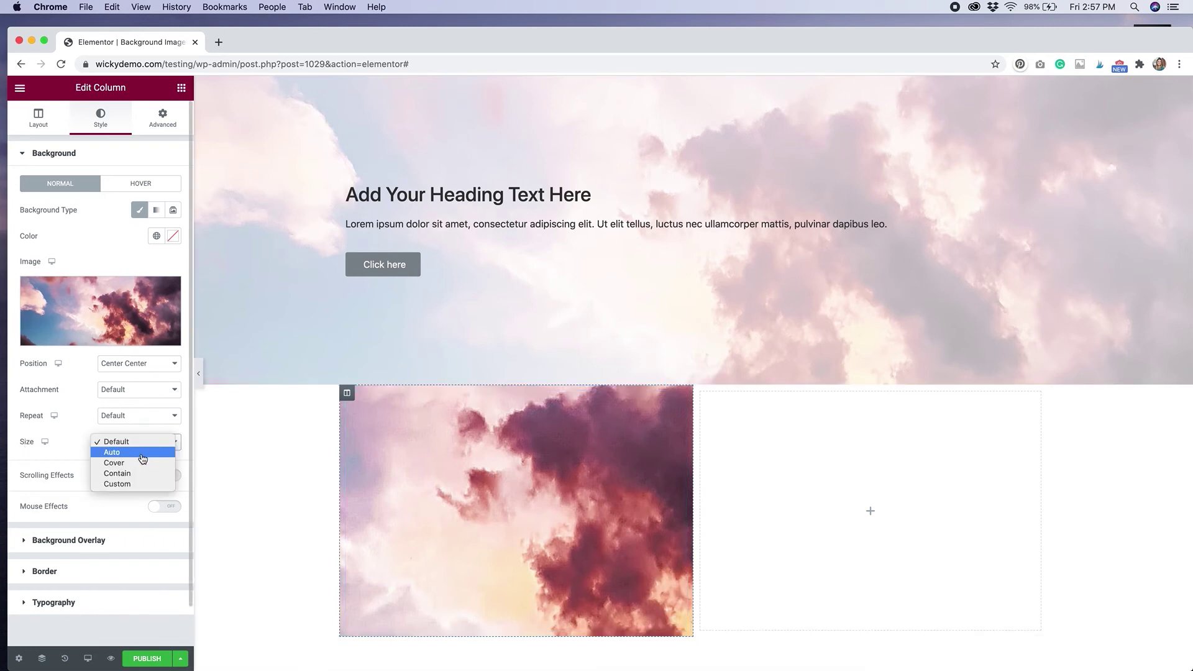
left_click(142, 463)
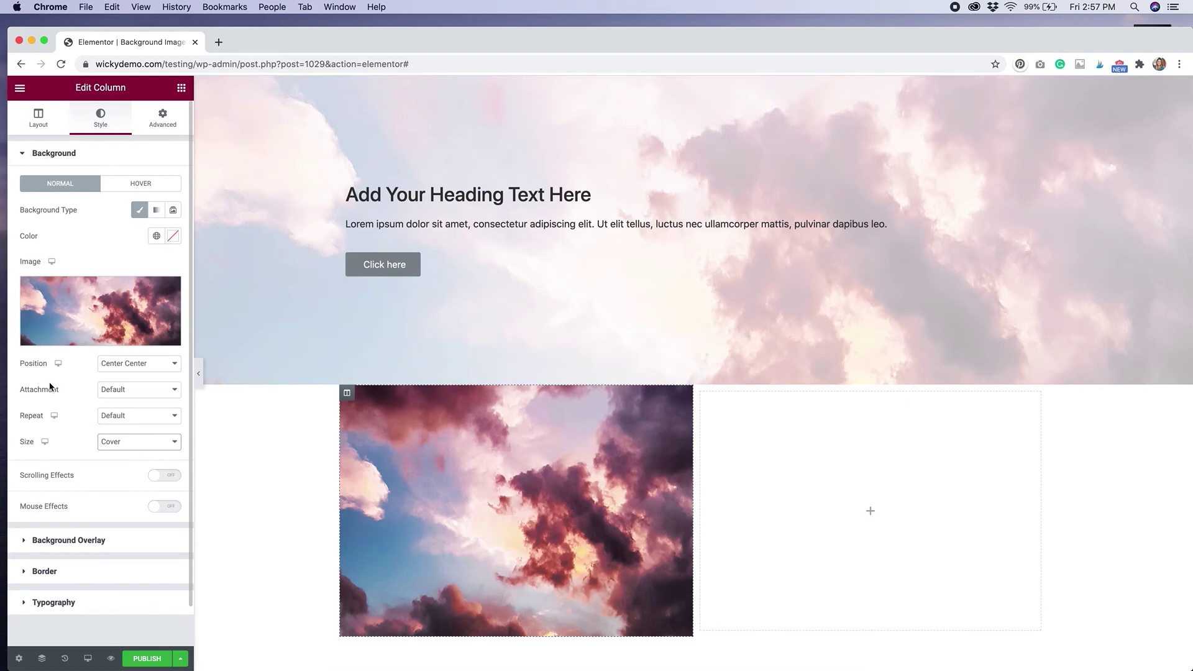
left_click(126, 389)
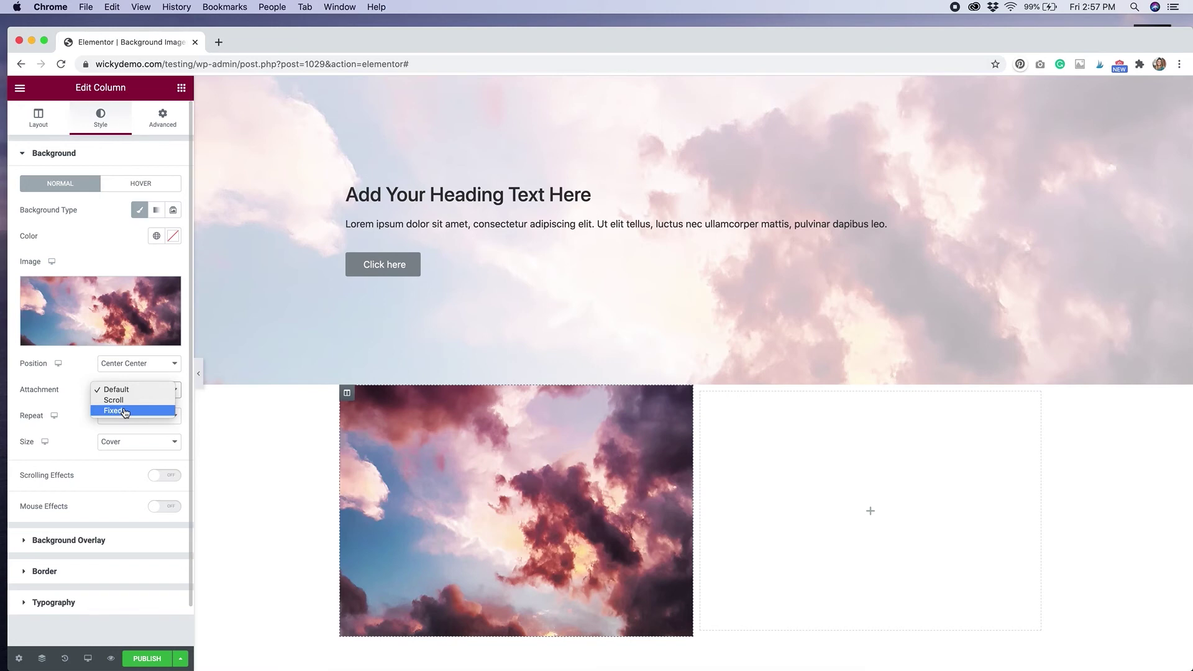
left_click(119, 411)
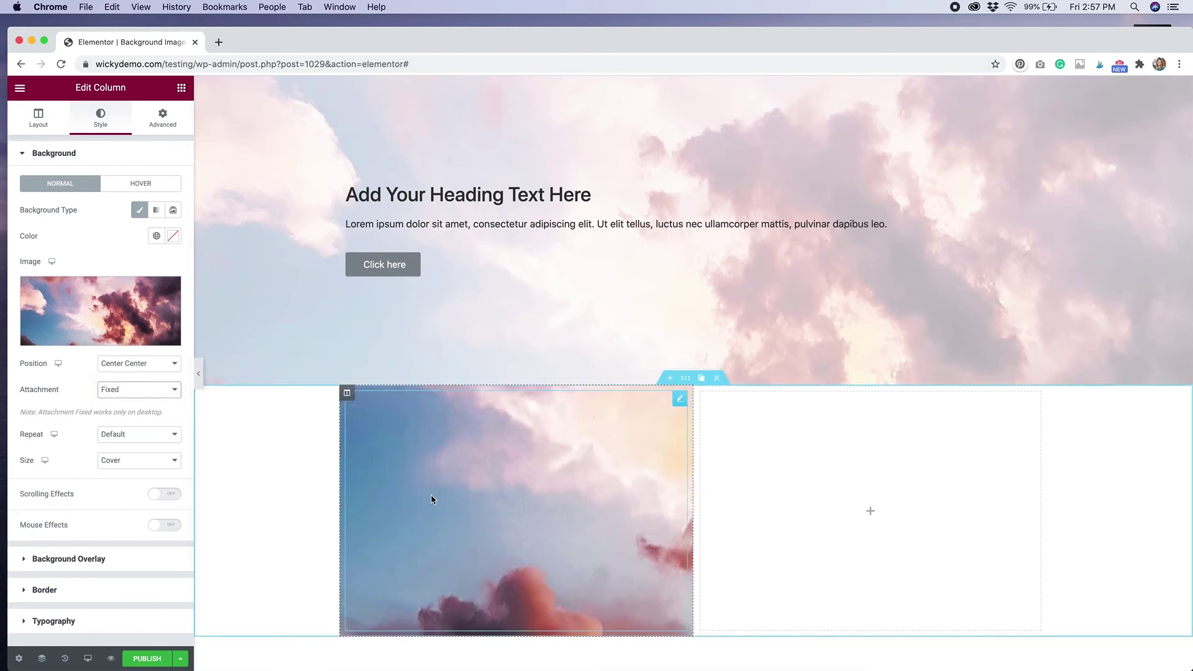
- Scroll the page to test the column's fixed background effect
scroll(484, 496, "down", 3)
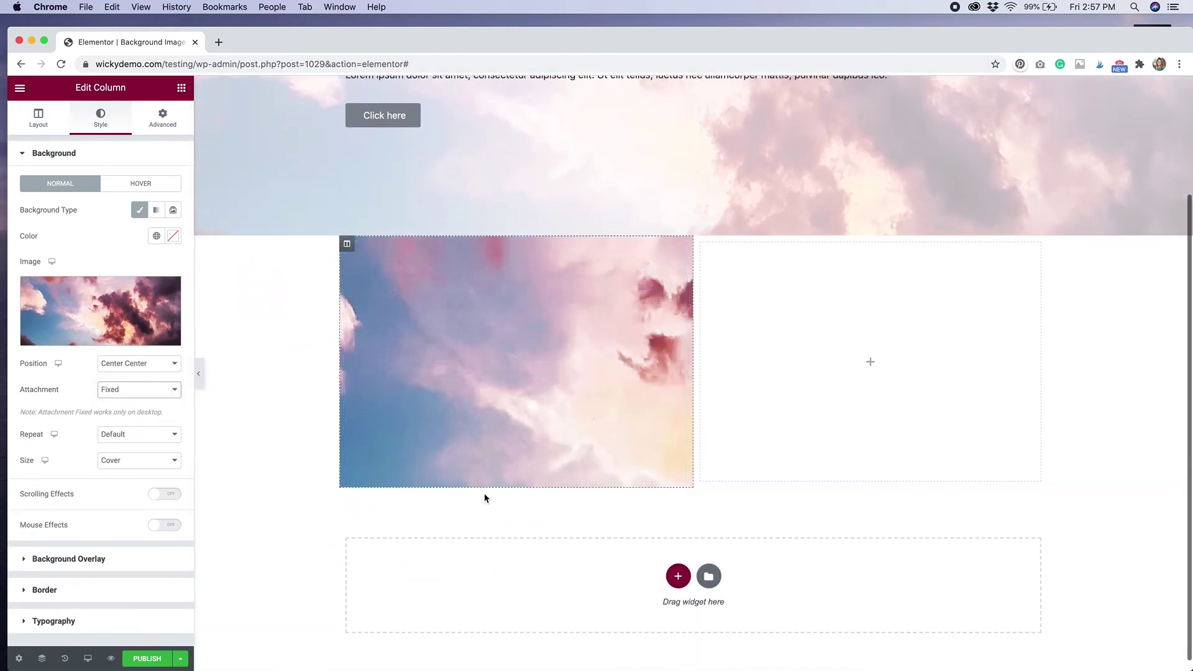
scroll(484, 497, "up", 5)
scroll(484, 497, "down", 2)
scroll(484, 497, "down", 3)
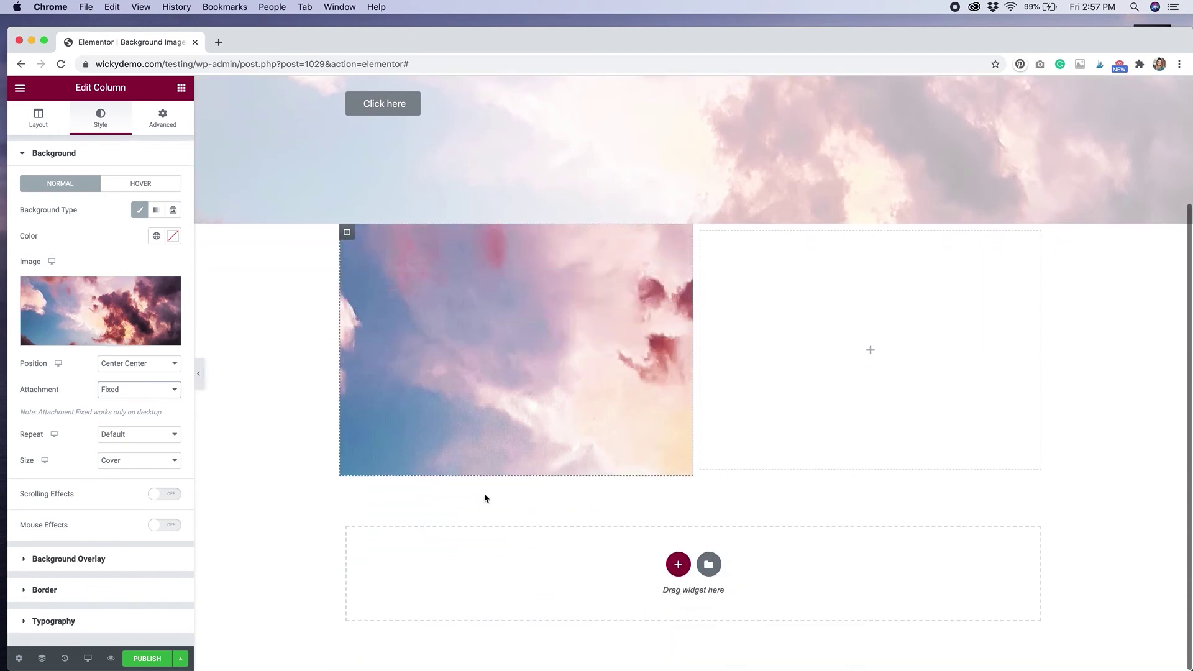
scroll(485, 497, "up", 5)
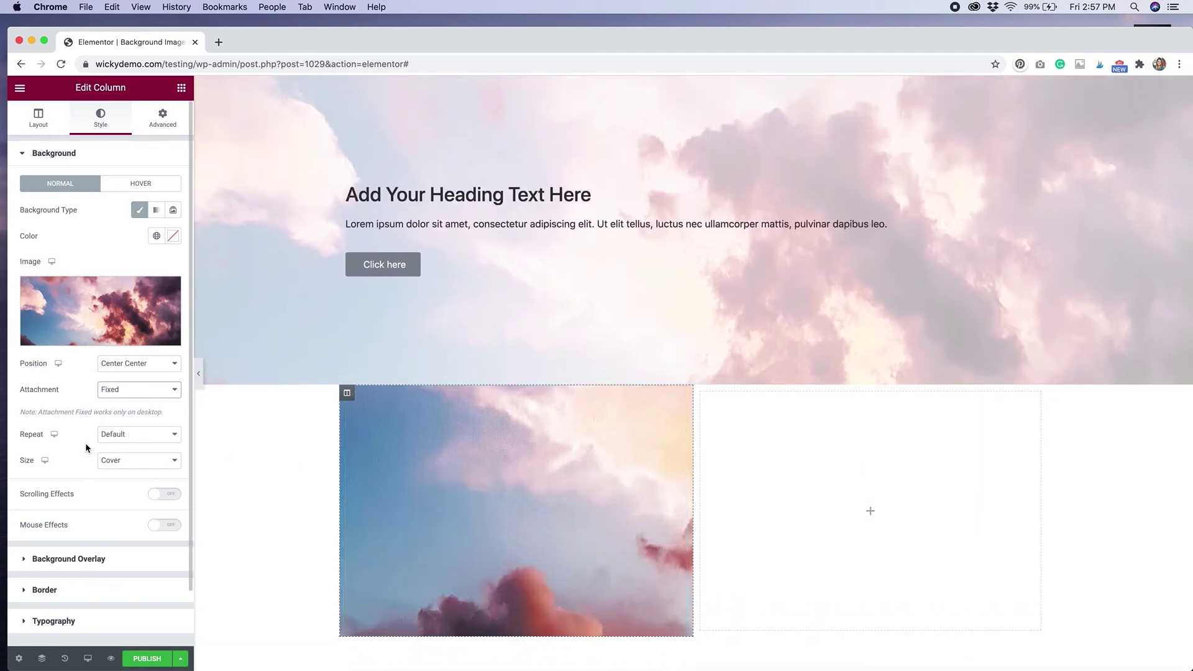
- Anchor the column background to Top Left and recheck it by scrolling
left_click(131, 364)
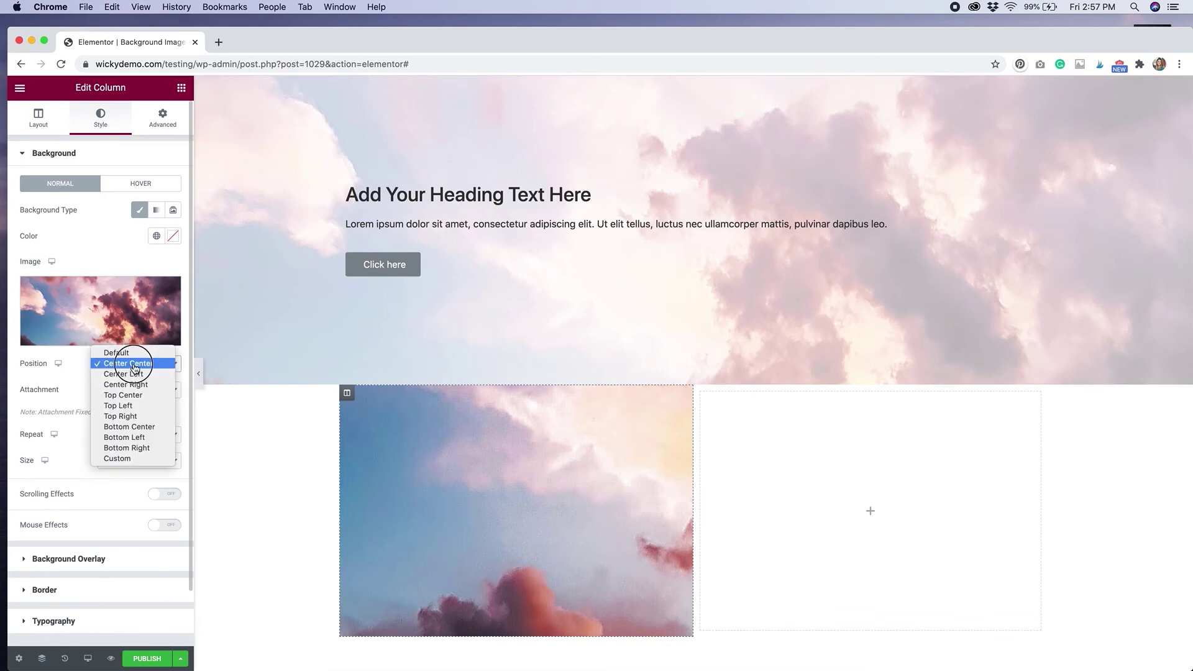
left_click(133, 406)
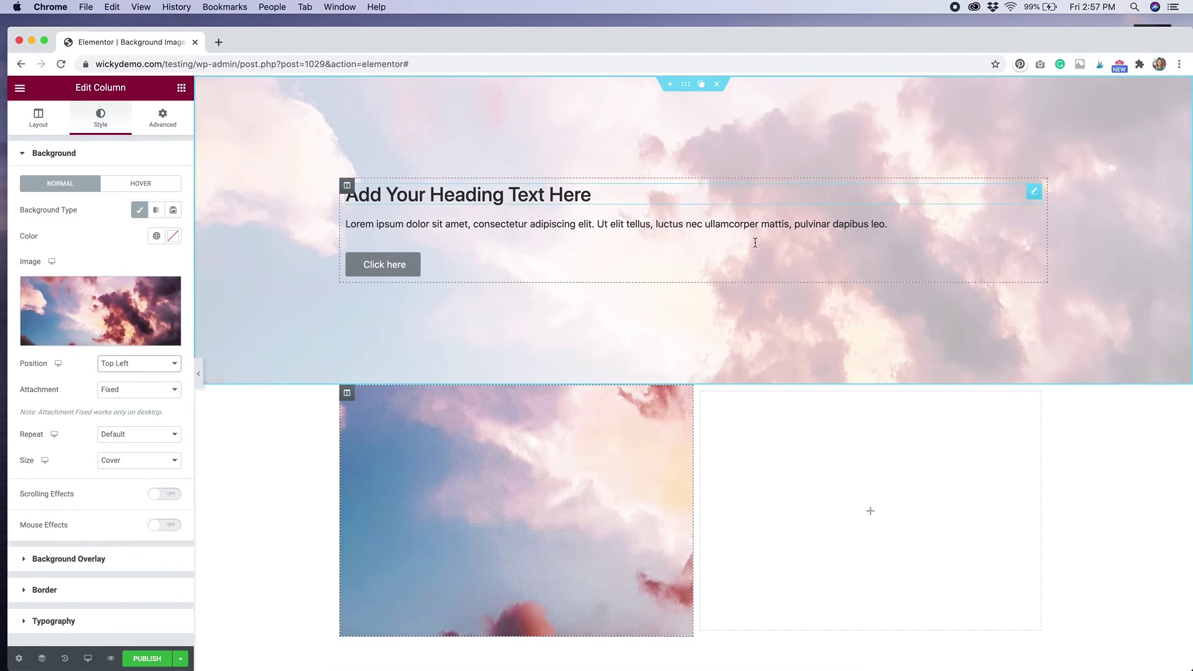
scroll(502, 570, "down", 4)
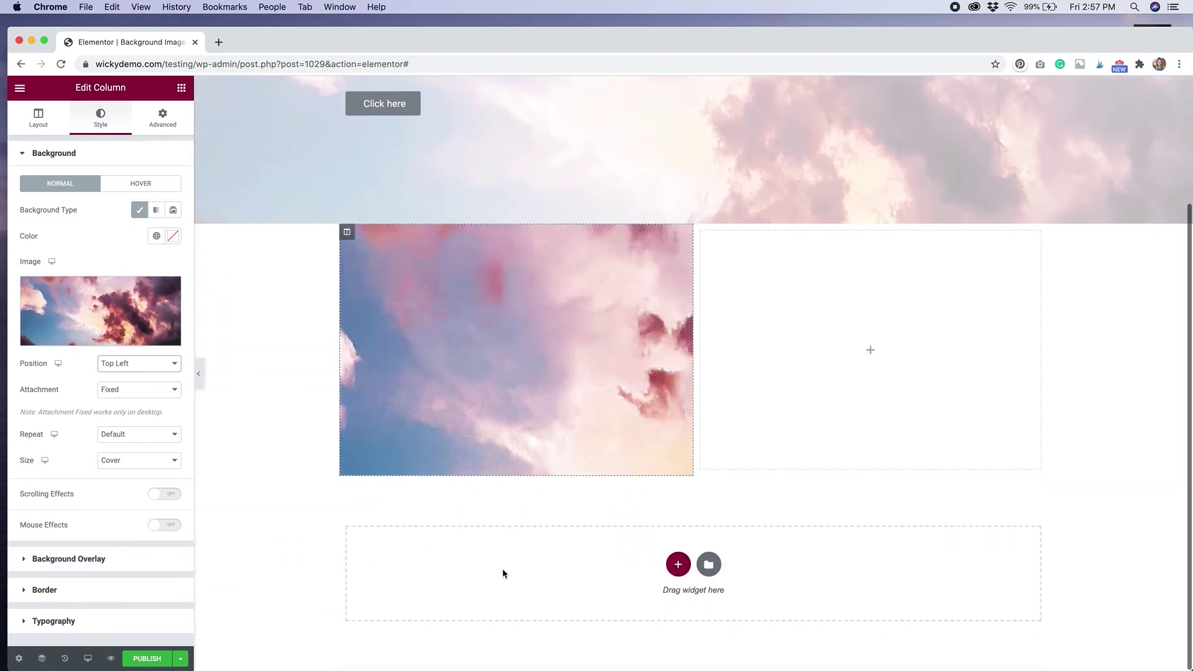
scroll(502, 573, "up", 3)
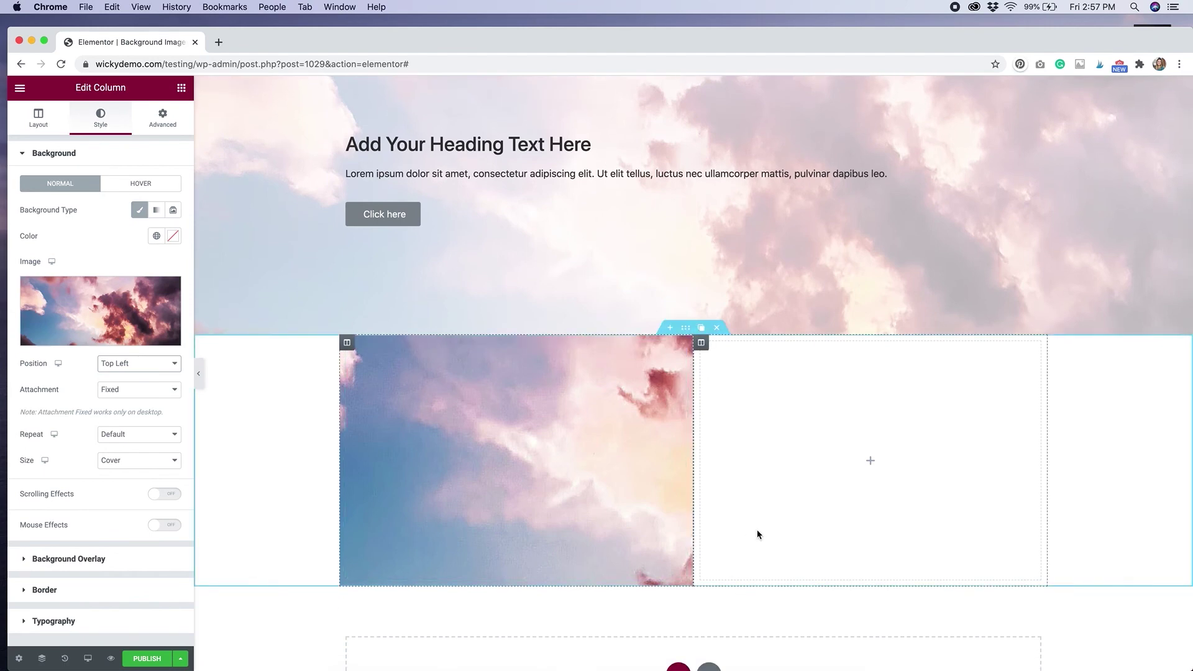
left_click(815, 482)
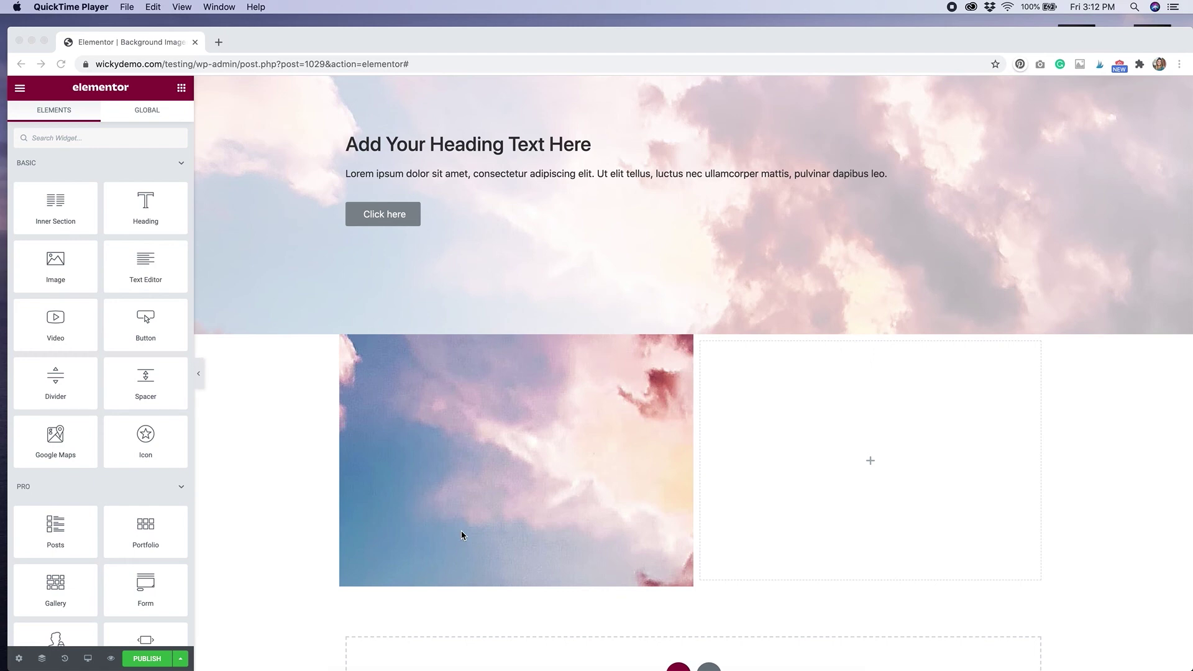
- Drop a Heading into the right column and give it a classic clouds-image background
left_click(151, 228)
left_click_drag(144, 222, 786, 400)
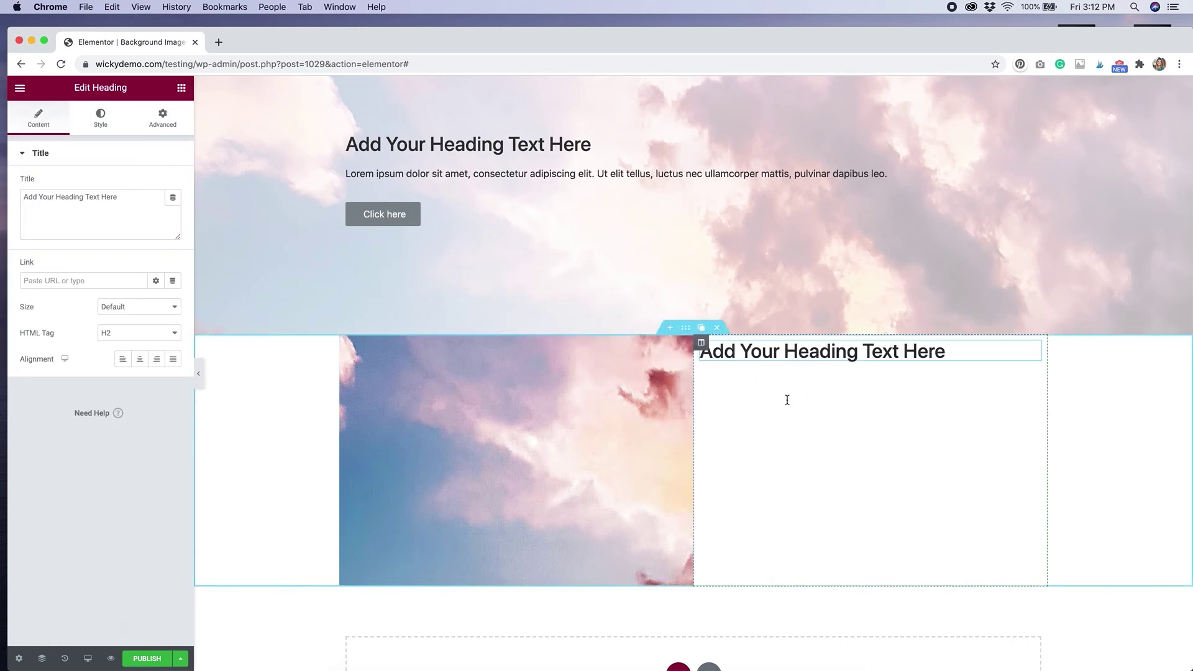
left_click(174, 128)
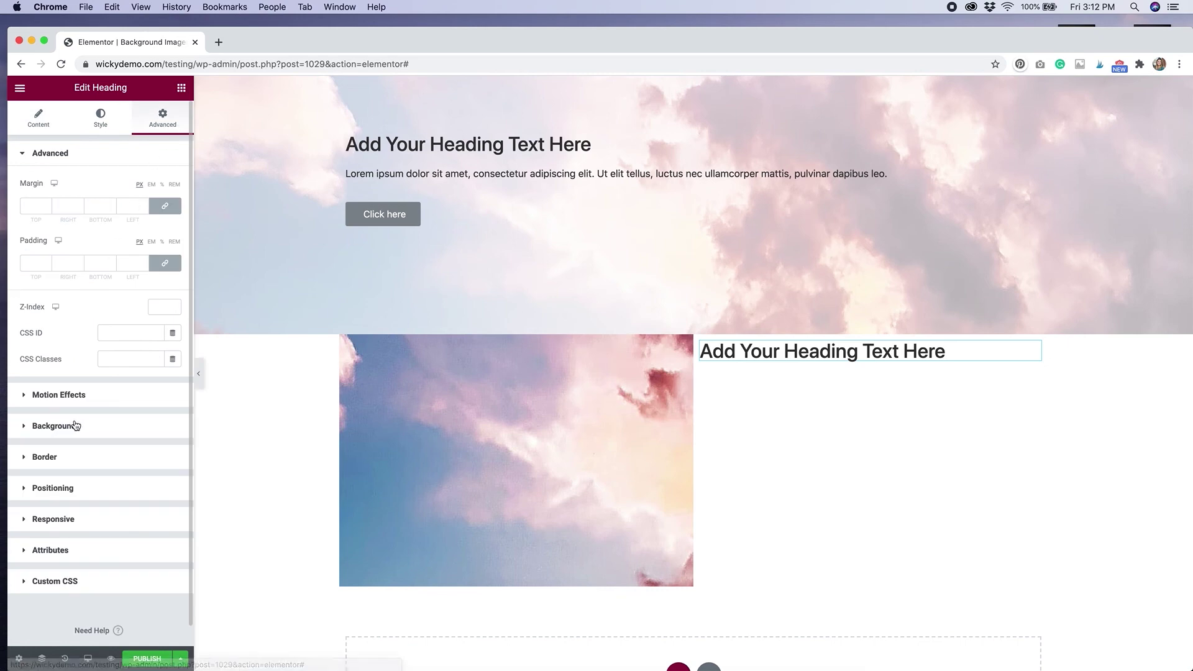
left_click(95, 434)
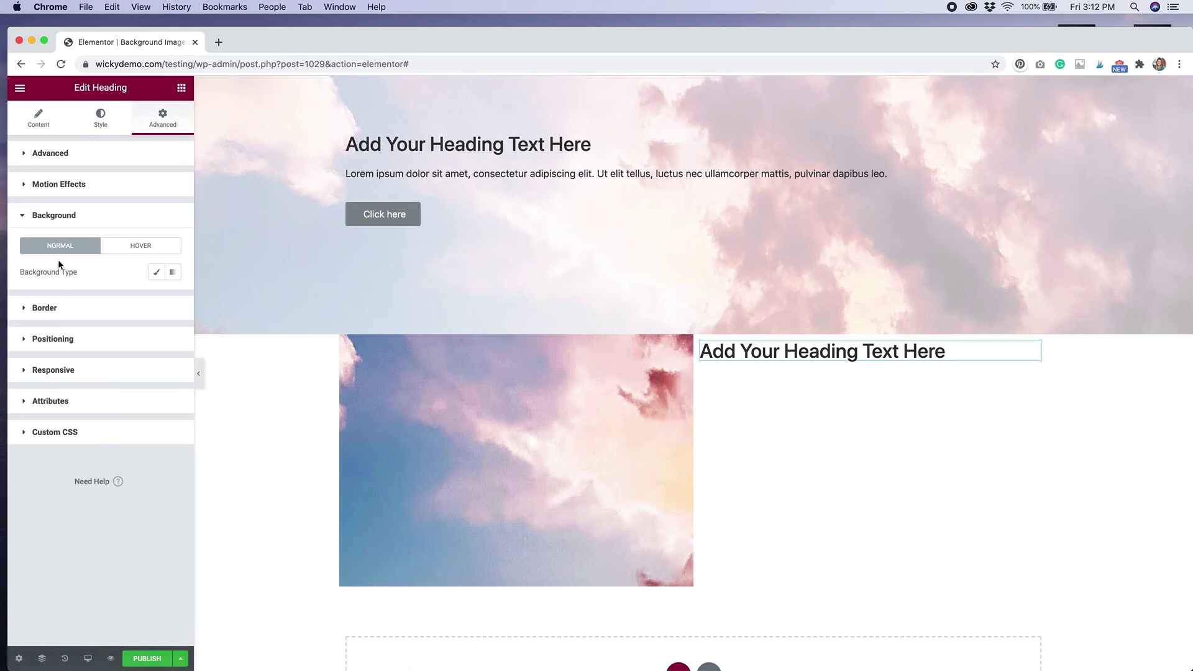
left_click(156, 274)
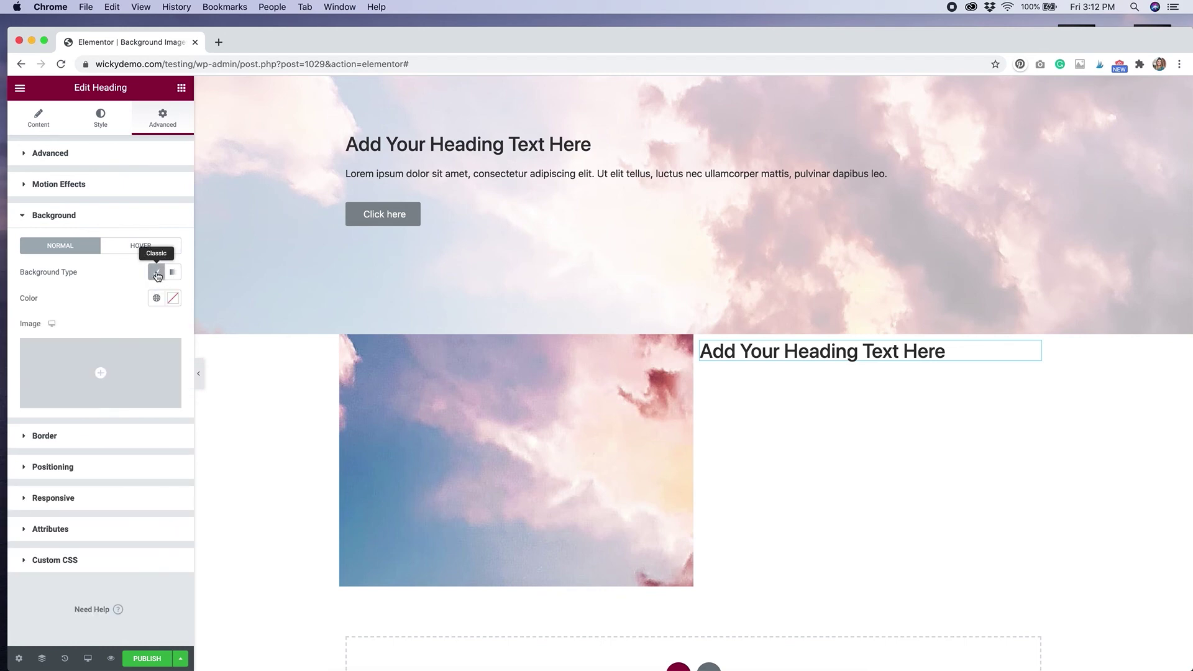
left_click(96, 370)
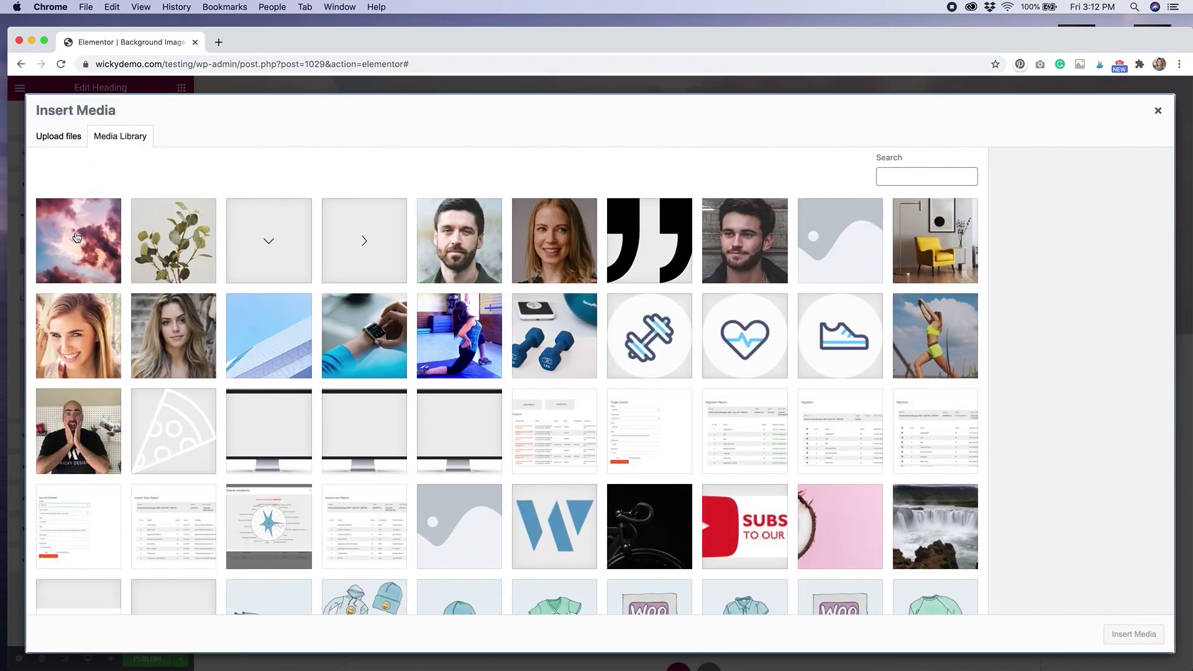
left_click(77, 236)
left_click(1147, 635)
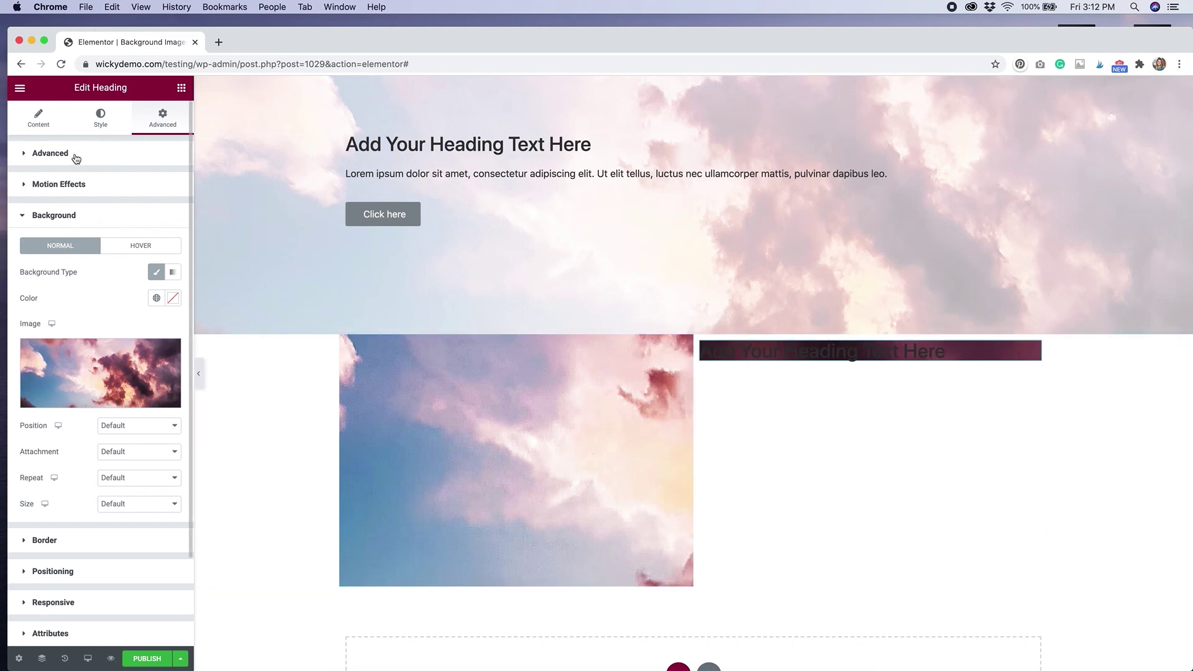
- Give the heading 100 px padding on all sides
left_click(51, 153)
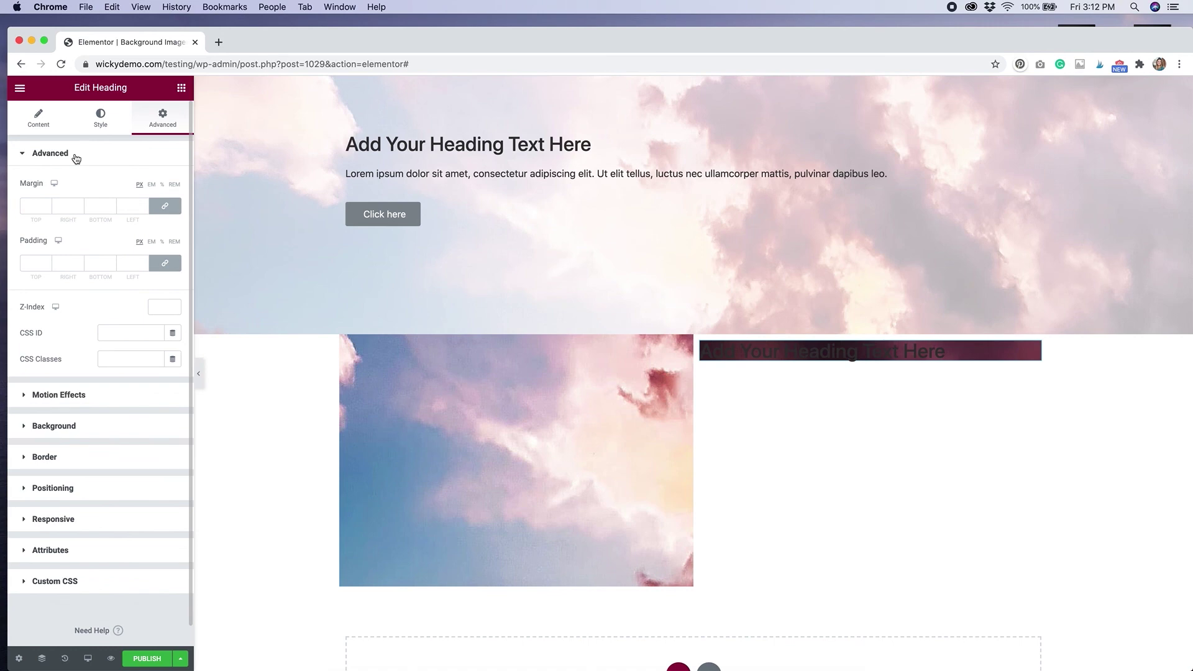
left_click(32, 264)
type("100")
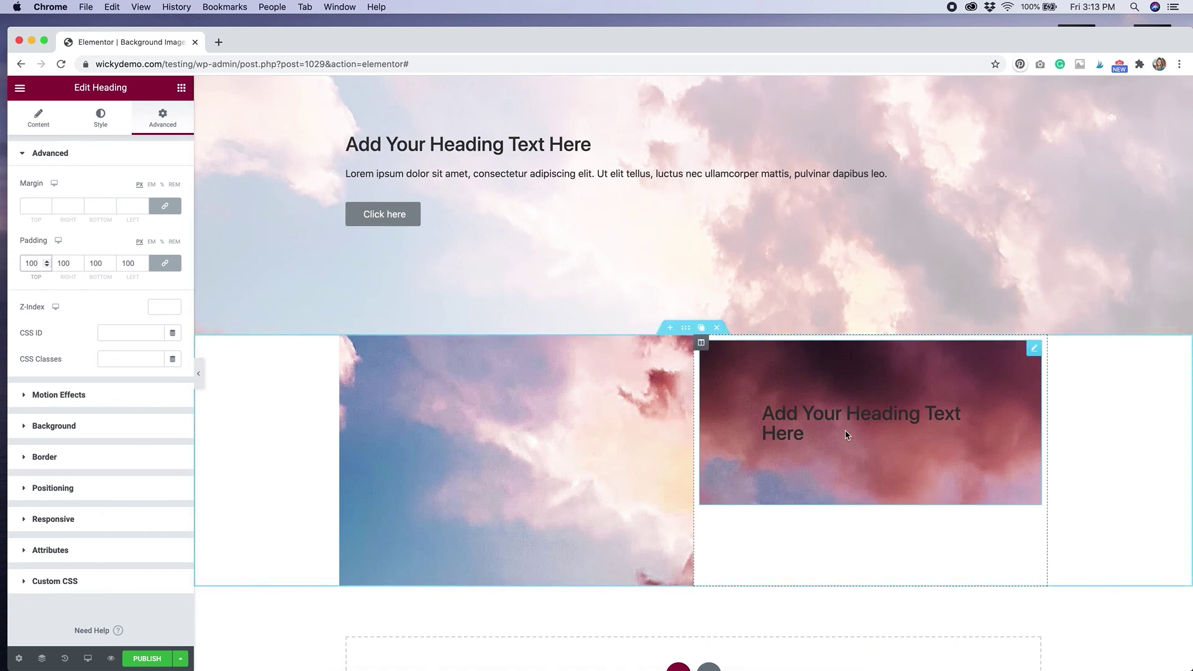
- Set the heading's cloud background to Center Center, No-repeat and Cover
left_click(89, 427)
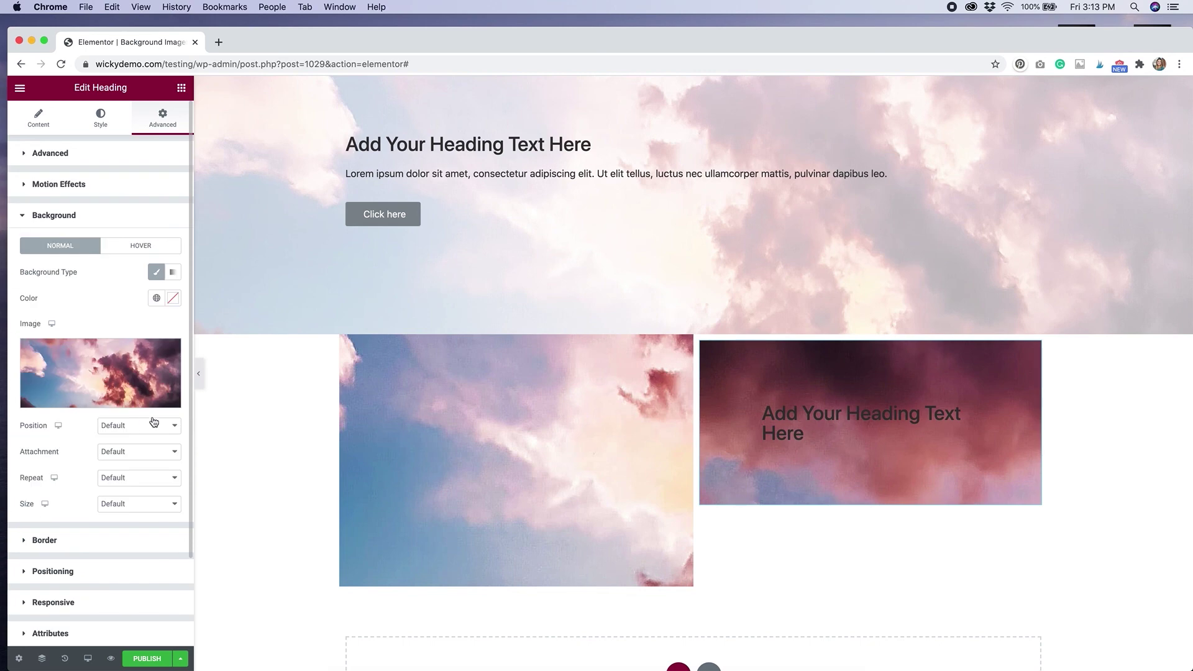
left_click(147, 437)
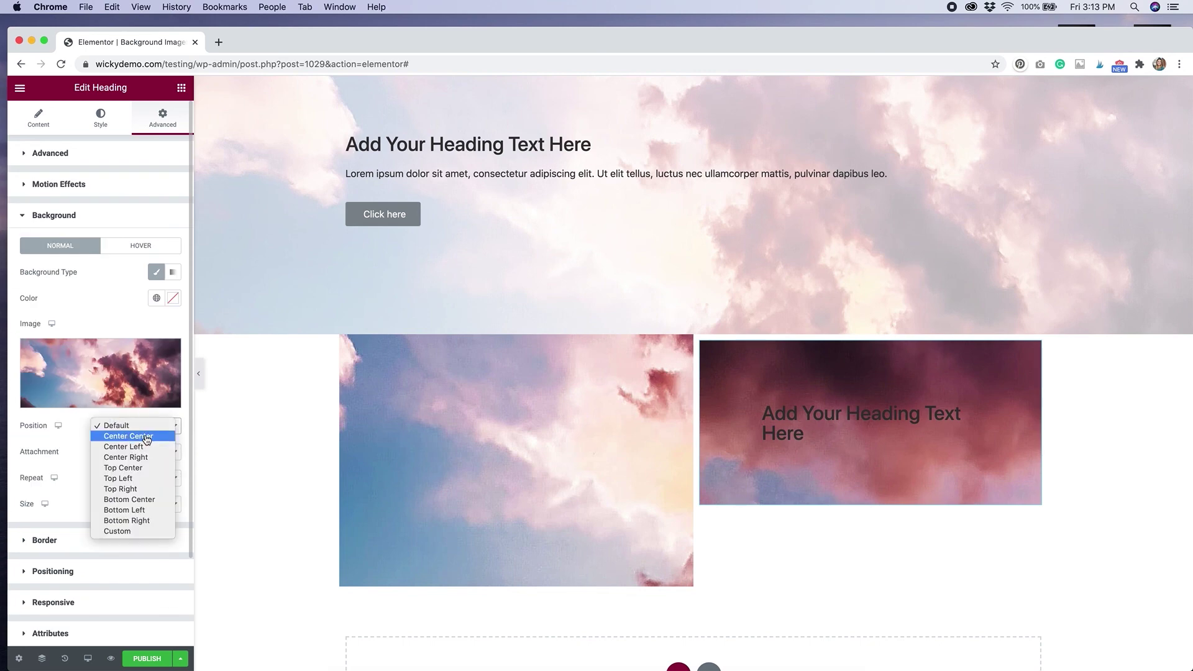
left_click(148, 440)
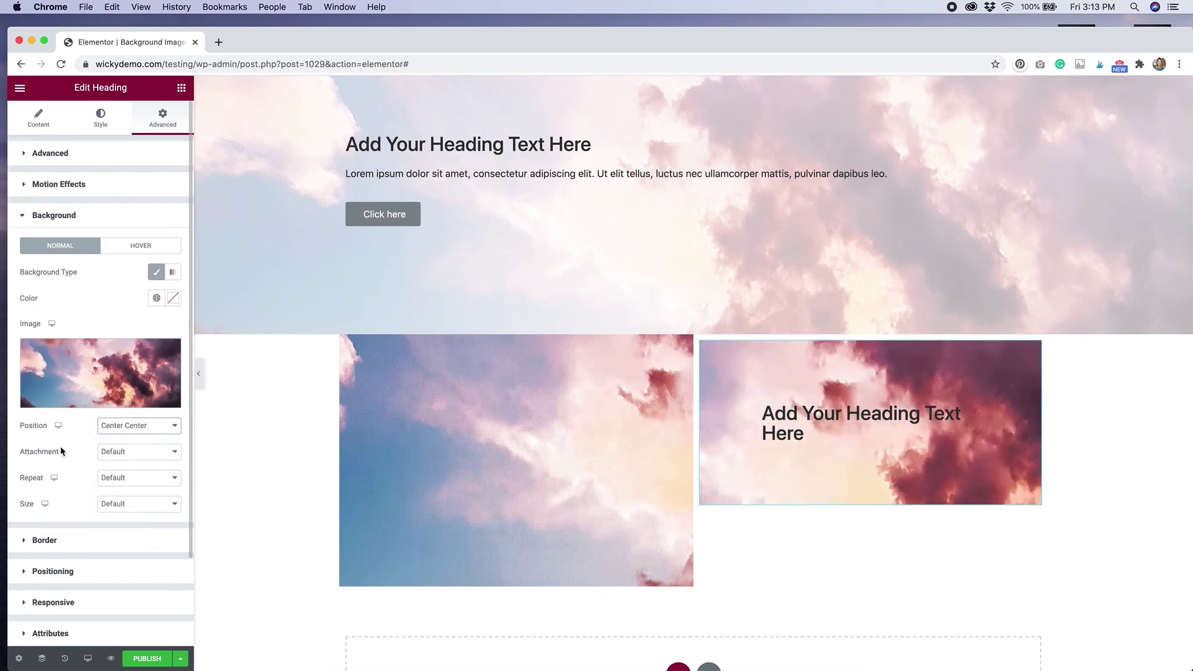
left_click(129, 480)
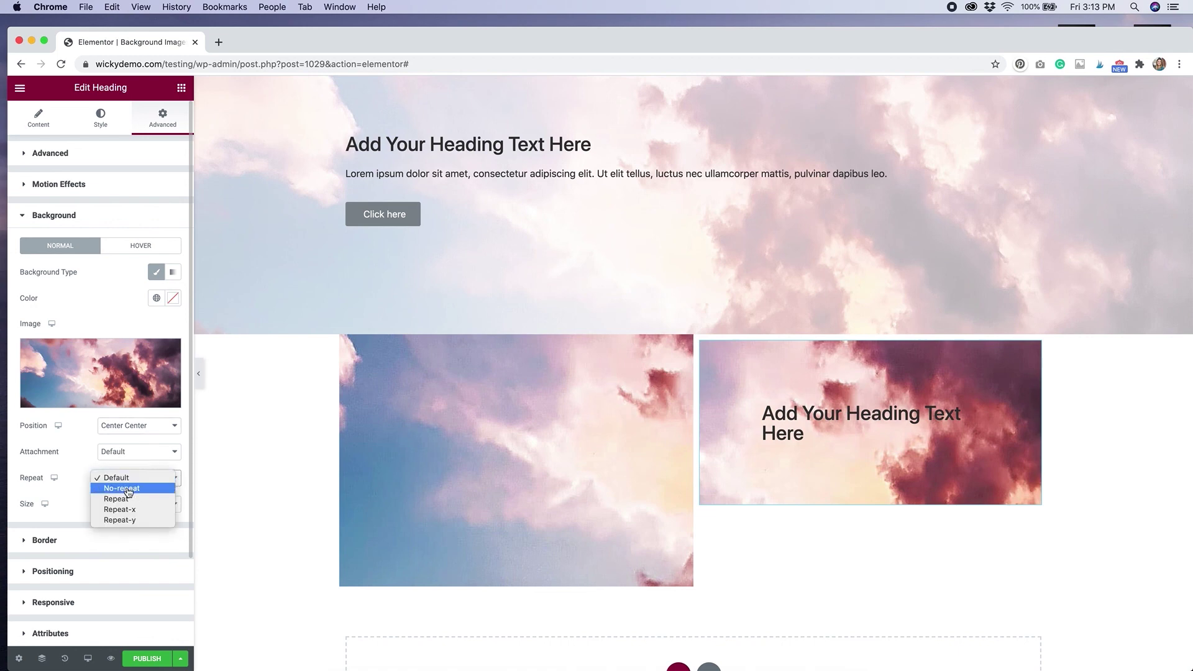
left_click(127, 488)
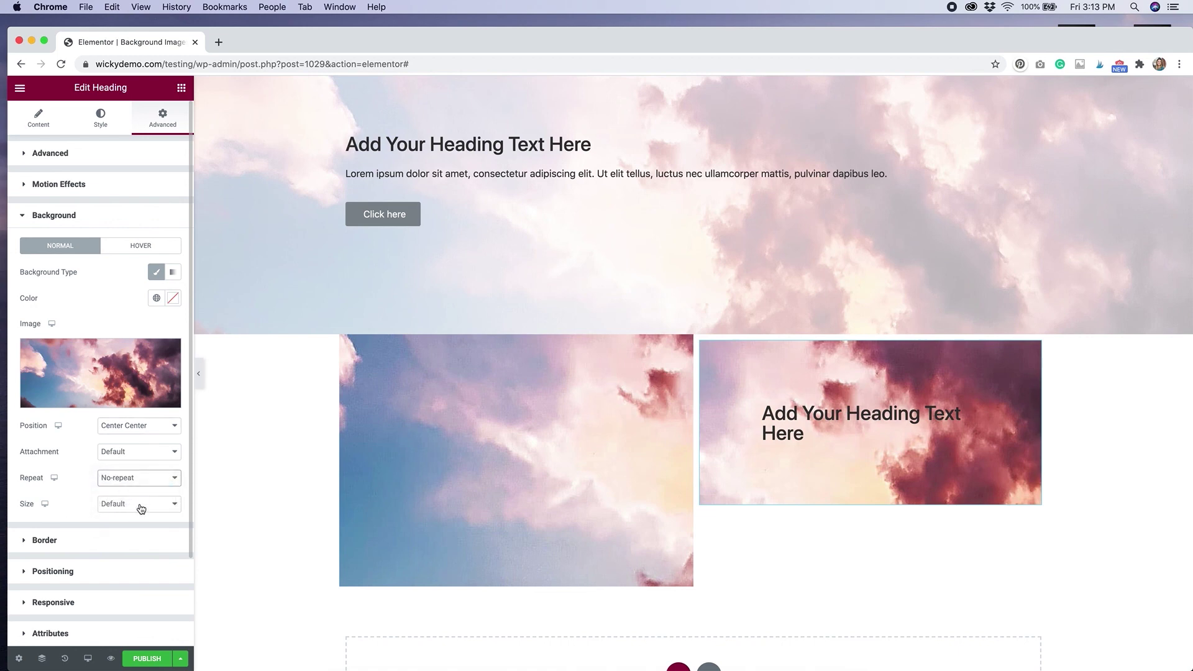
left_click(138, 505)
left_click(138, 526)
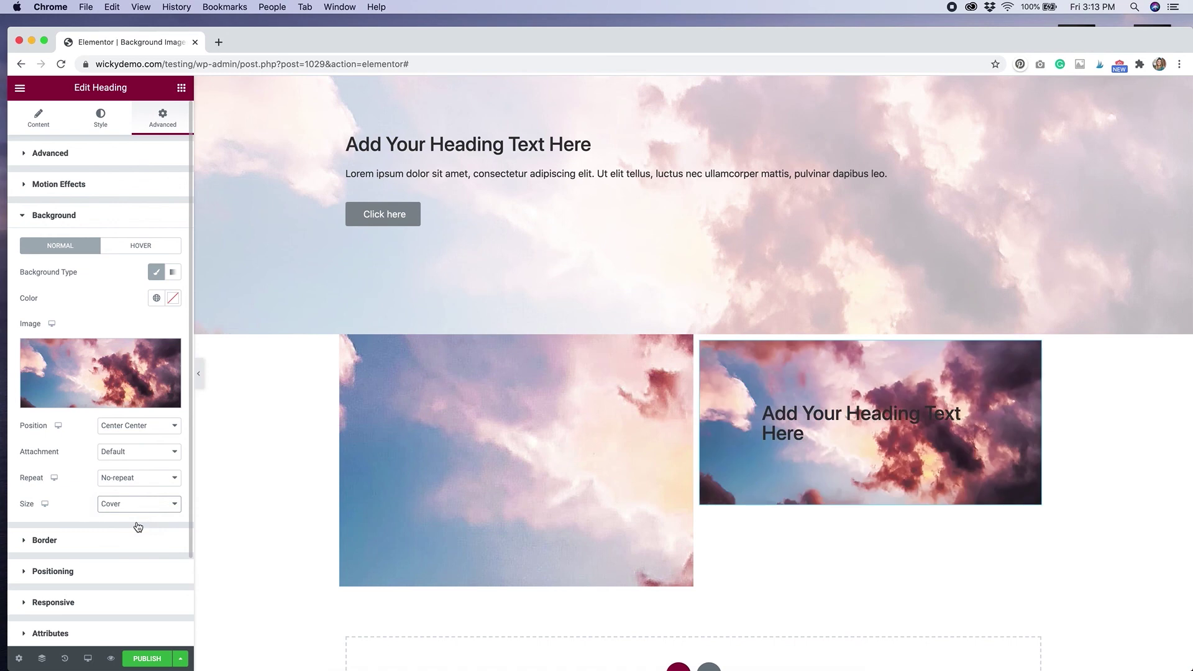